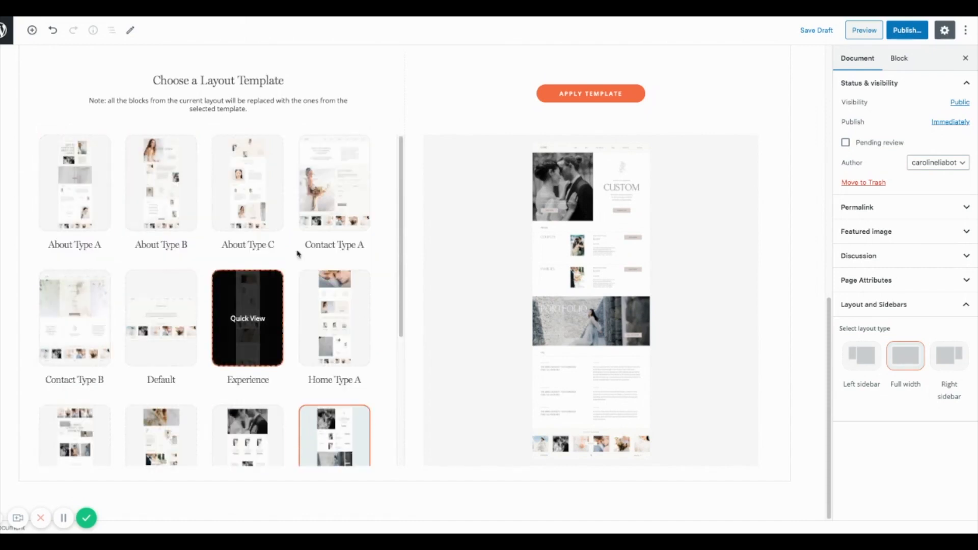
- Preview the Home Type A and Home Type B layout templates, viewing the Home Type B design down to its footer
scroll(253, 326, down, 3)
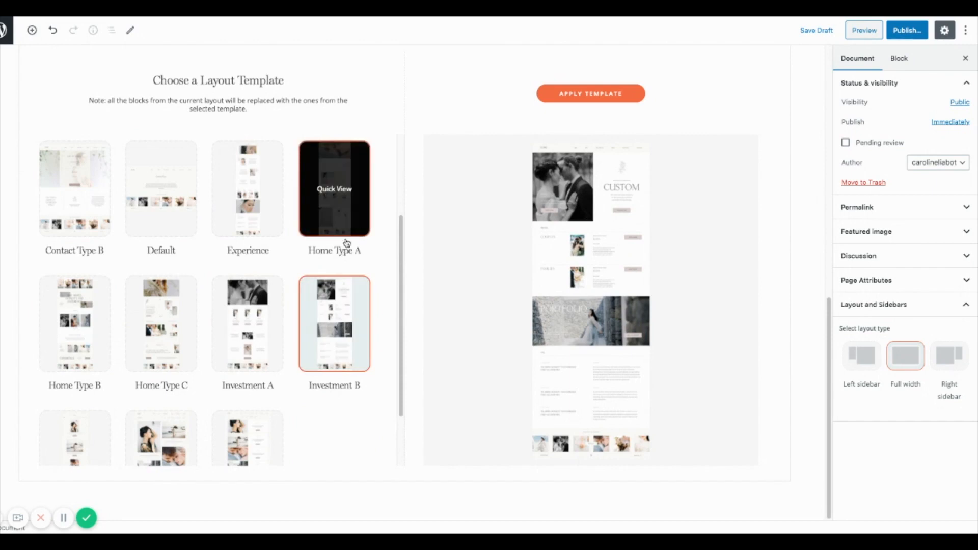
click(347, 223)
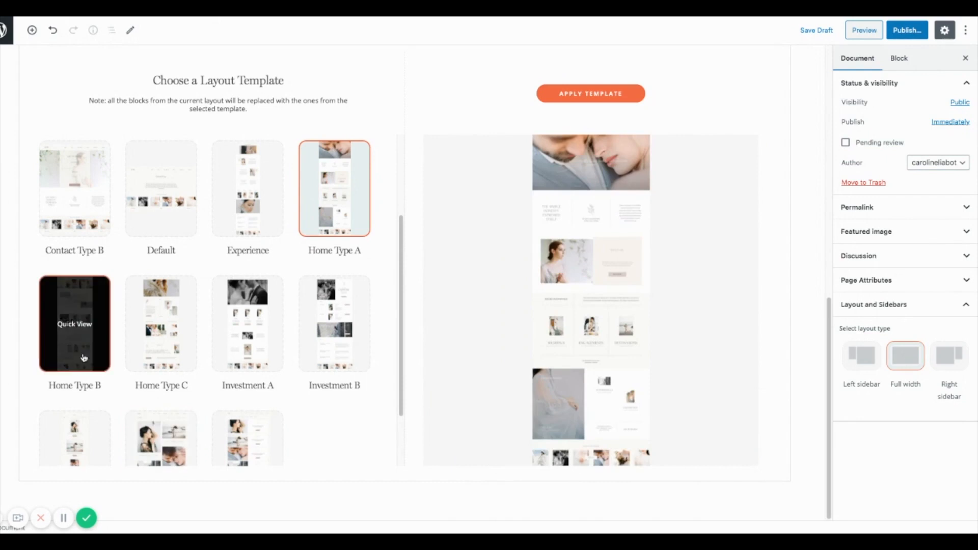
click(84, 358)
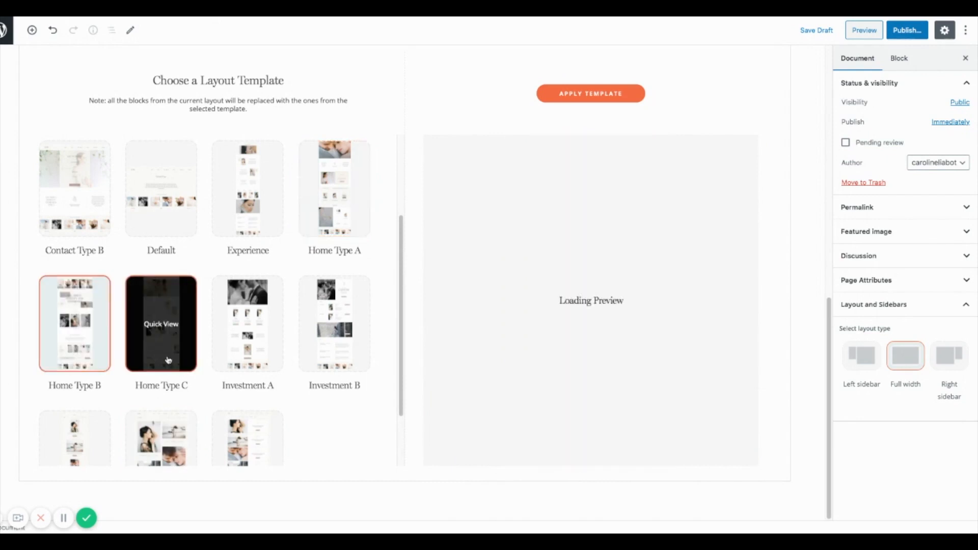
click(66, 324)
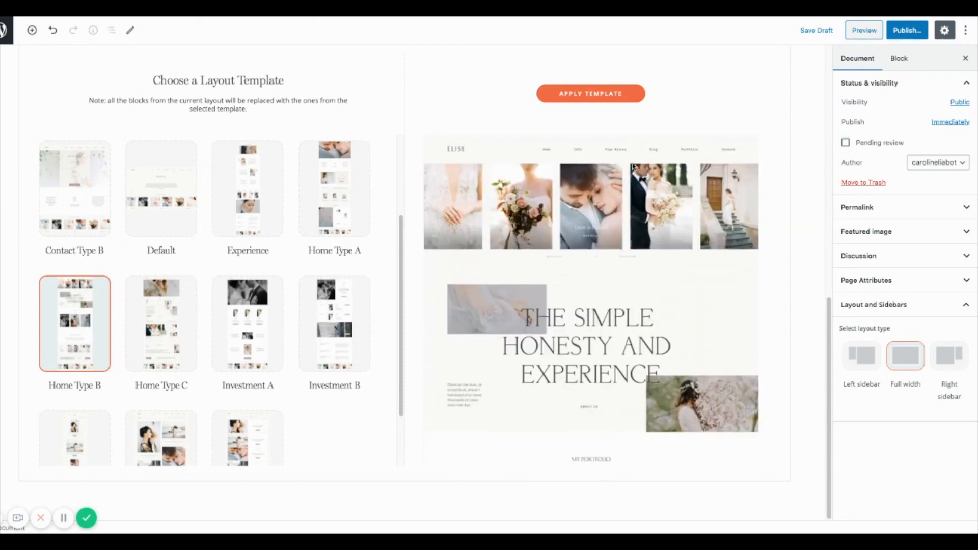
scroll(633, 173, down, 10)
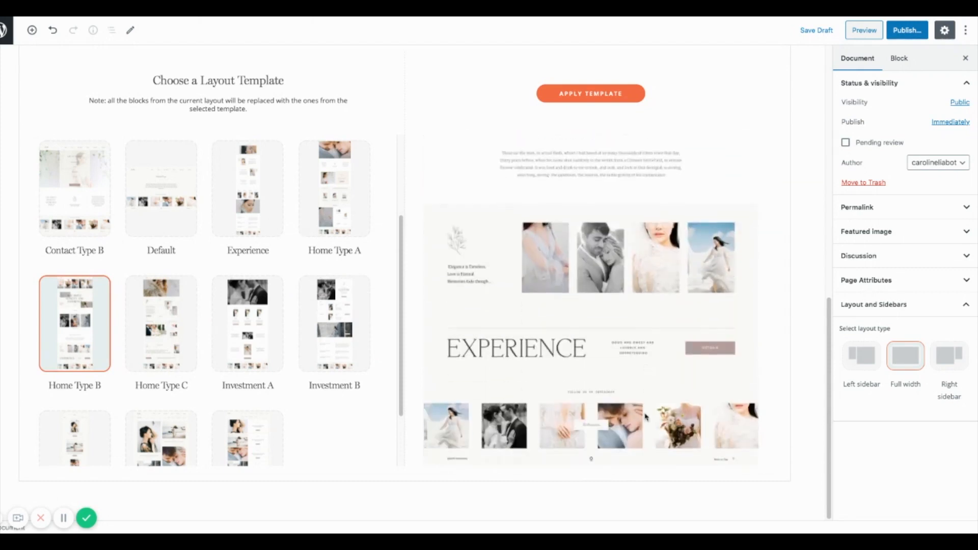
- Preview the Home Type C layout template and apply it to the page, replacing the current layout blocks
click(159, 324)
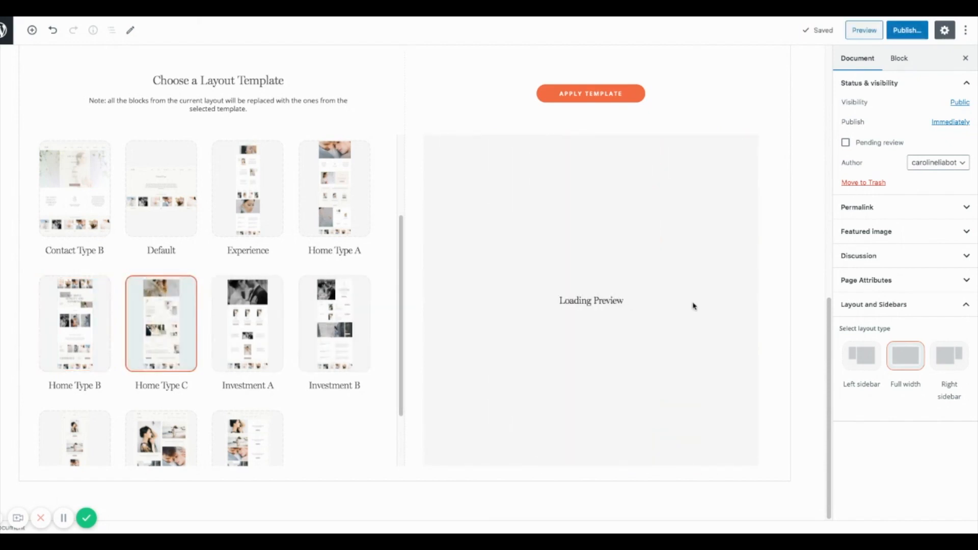
scroll(586, 313, down, 3)
scroll(586, 314, up, 5)
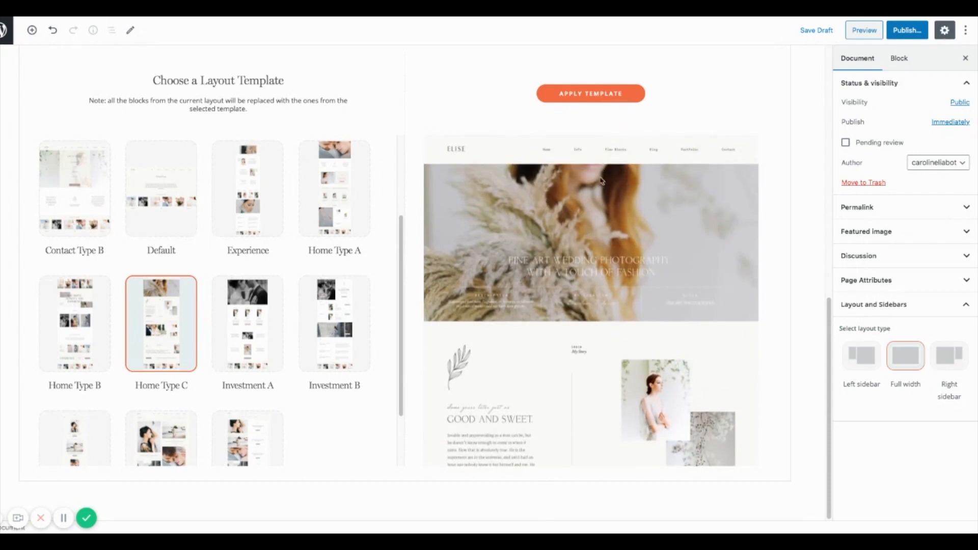
scroll(609, 268, down, 6)
scroll(632, 248, up, 3)
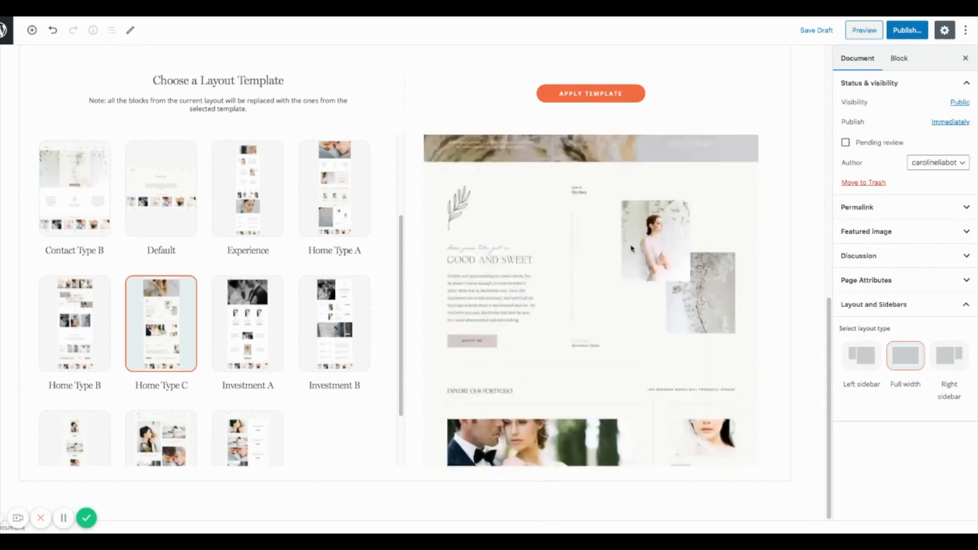
click(593, 96)
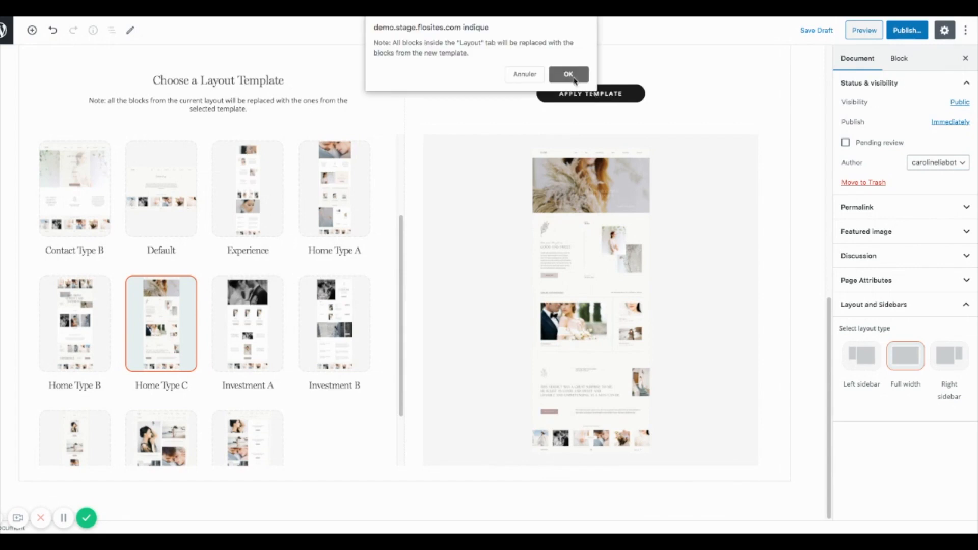
click(574, 77)
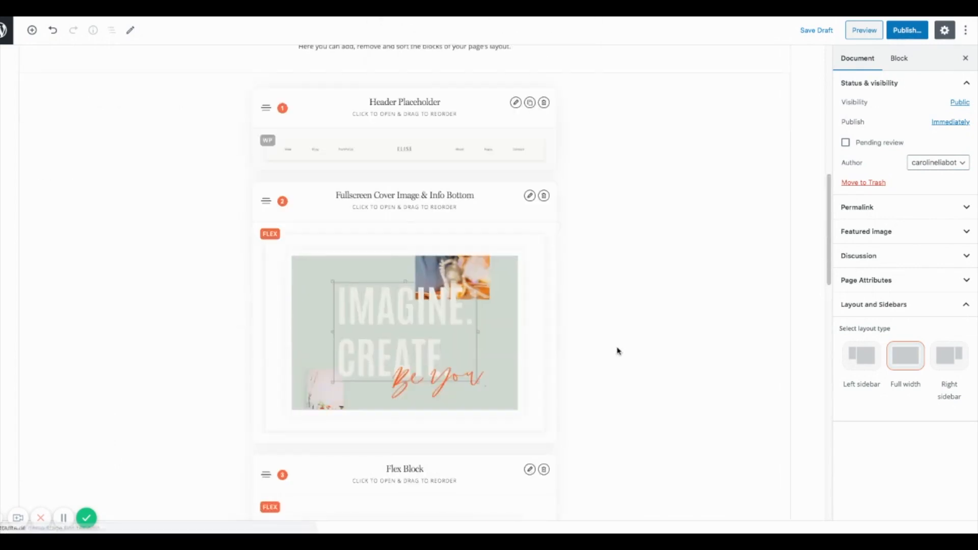
- Review the blocks of the applied layout from the Header Placeholder down to the Footer Placeholder
scroll(617, 352, up, 1)
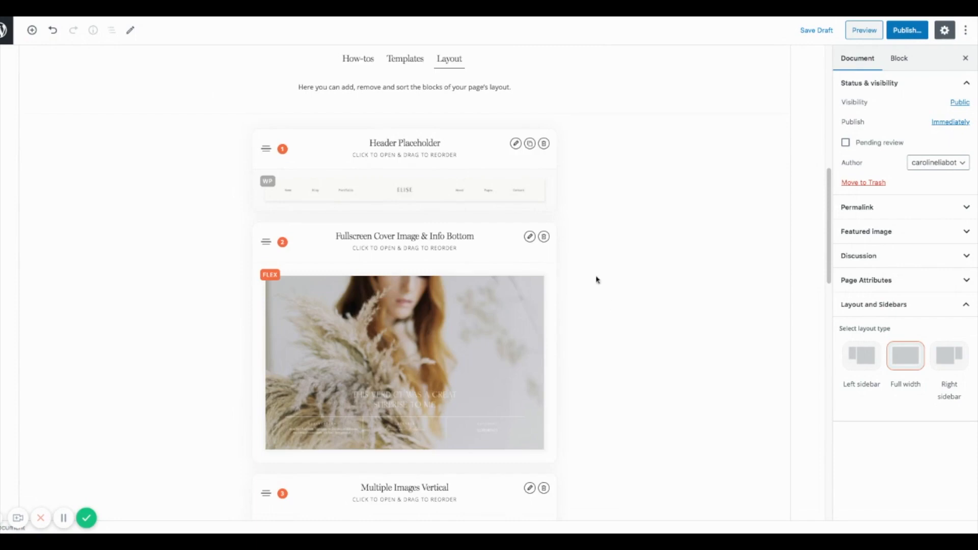
scroll(593, 284, up, 1)
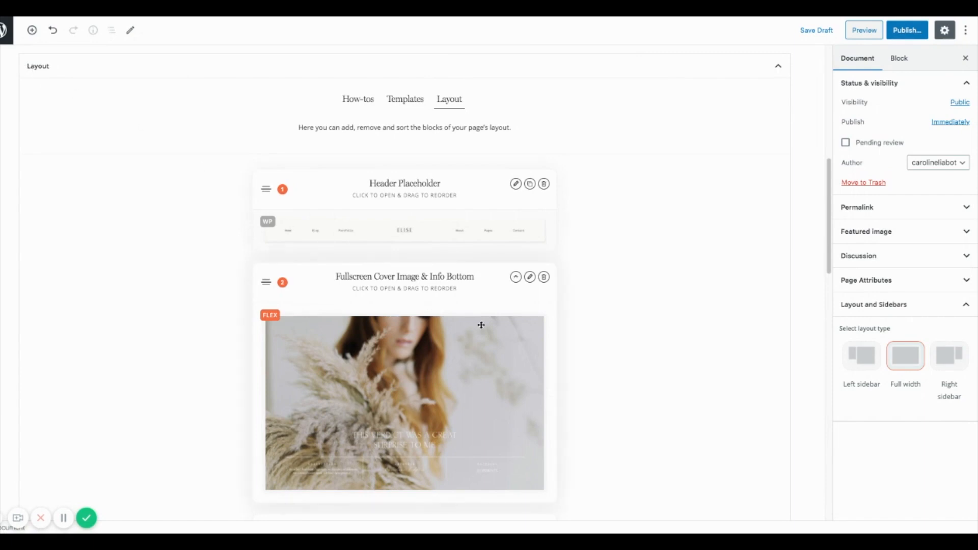
scroll(416, 326, down, 3)
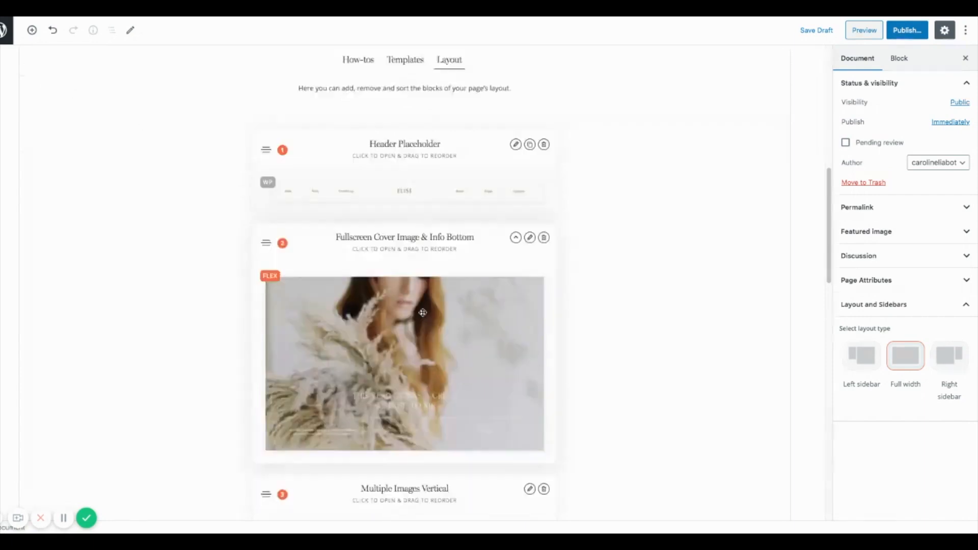
scroll(422, 313, down, 9)
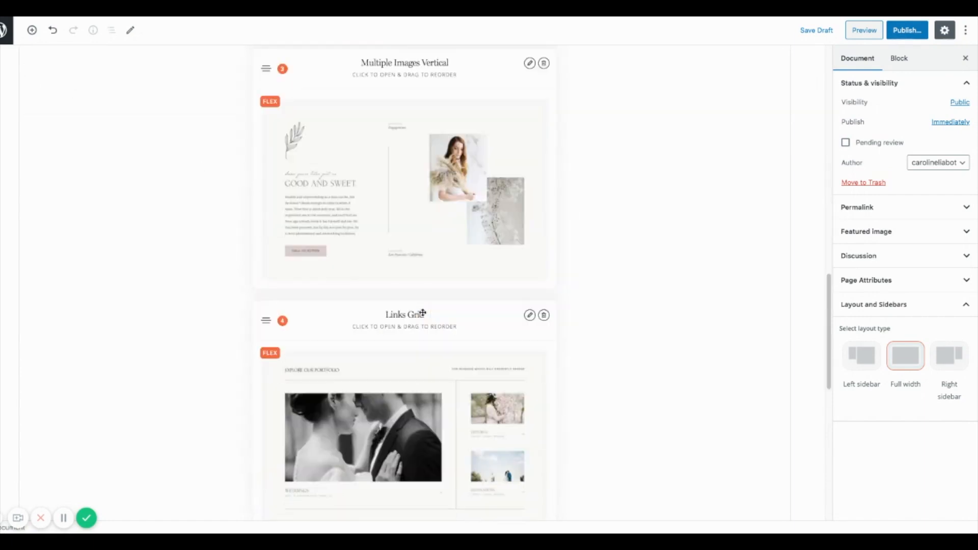
scroll(423, 312, down, 7)
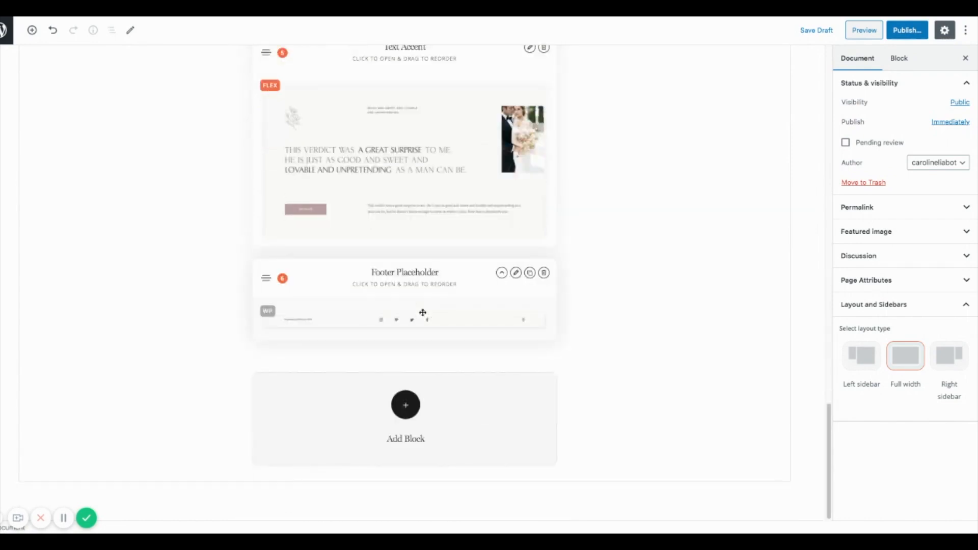
scroll(423, 312, up, 1)
scroll(421, 344, up, 2)
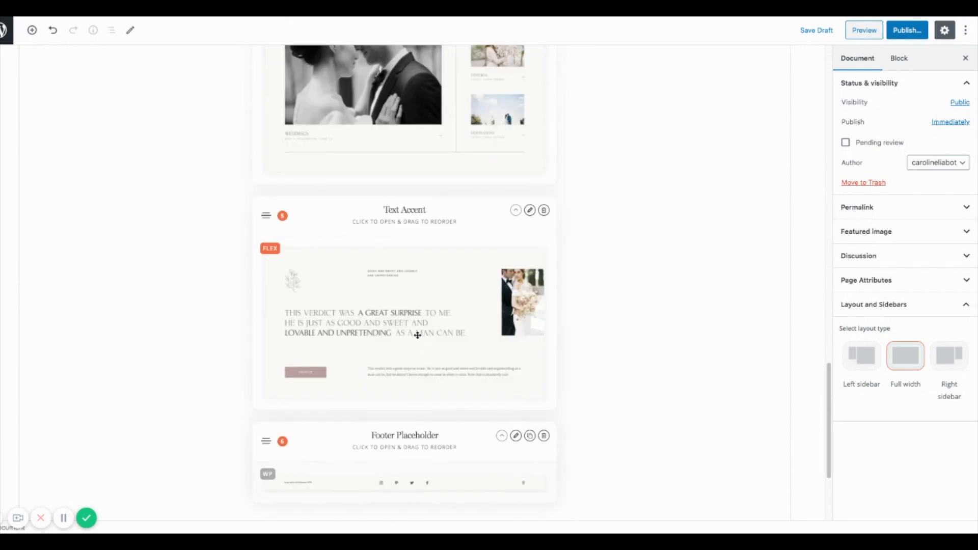
scroll(415, 335, up, 1)
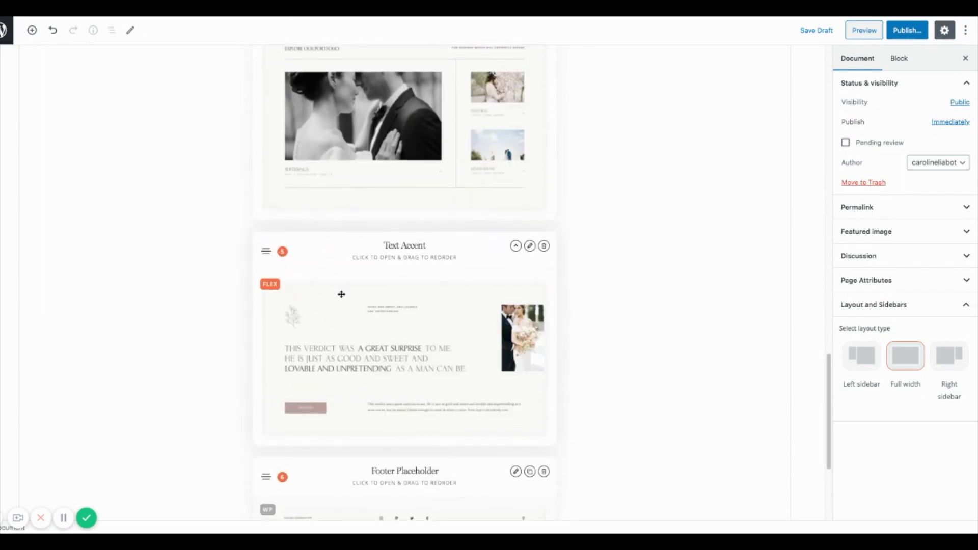
scroll(341, 295, up, 1)
scroll(364, 330, up, 1)
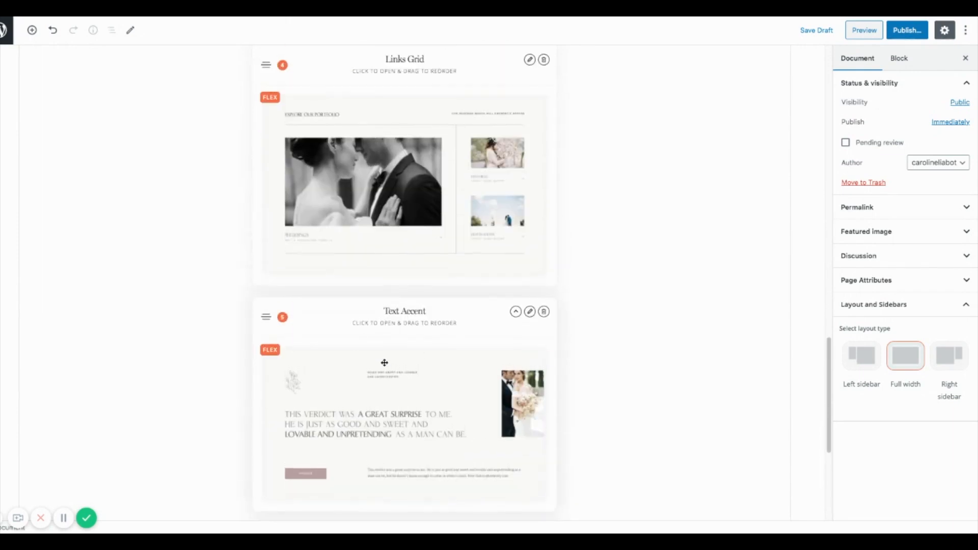
- Reorder the page layout so that the Text Accent block sits above the Links Grid block
scroll(385, 362, up, 1)
drag(403, 358, 454, 137)
scroll(497, 395, up, 3)
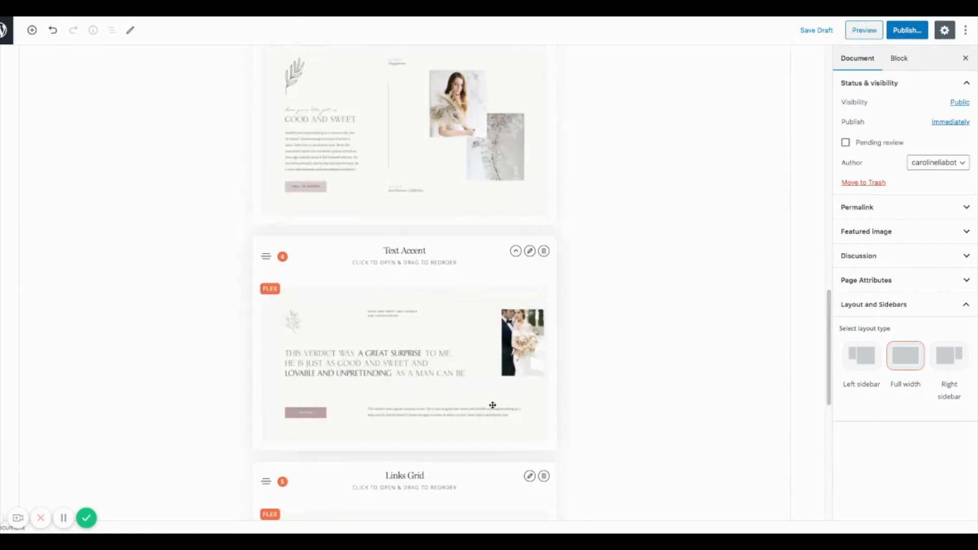
- Open the Multiple Images Vertical block for editing in its visual builder
scroll(492, 403, up, 2)
scroll(488, 397, up, 2)
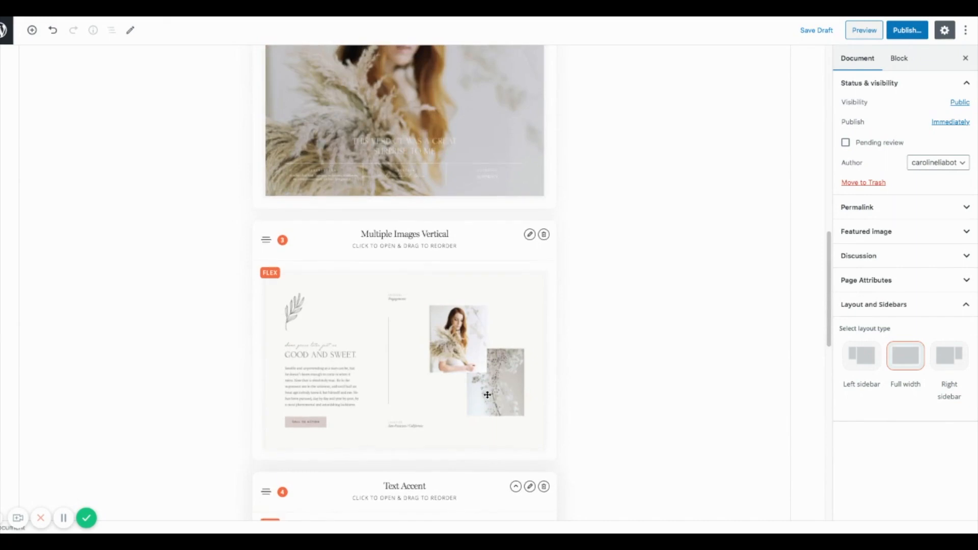
scroll(487, 396, up, 3)
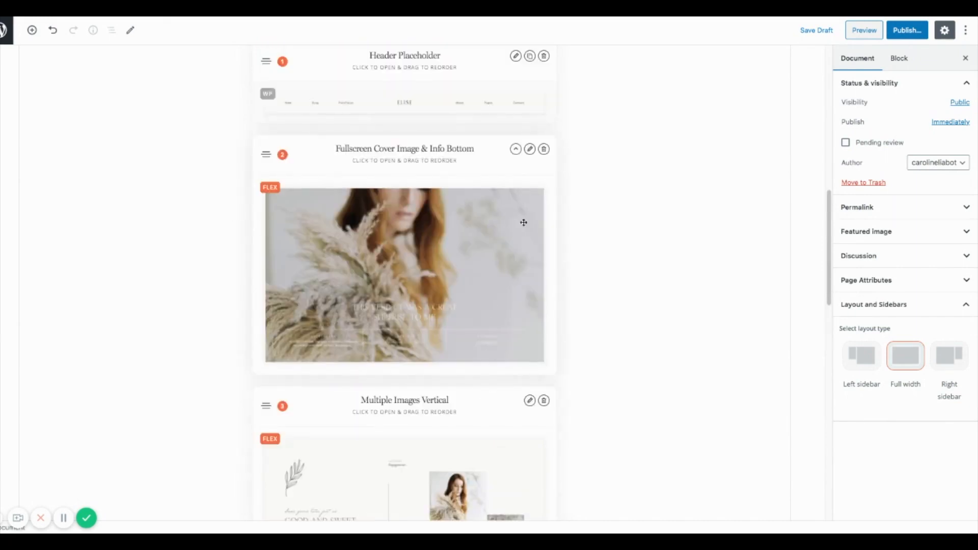
scroll(441, 434, down, 2)
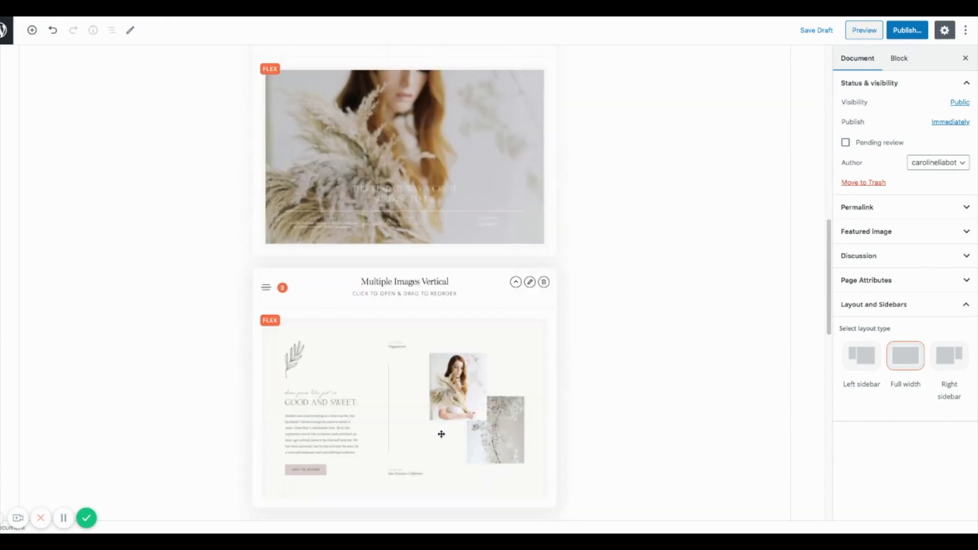
click(530, 282)
scroll(391, 393, down, 1)
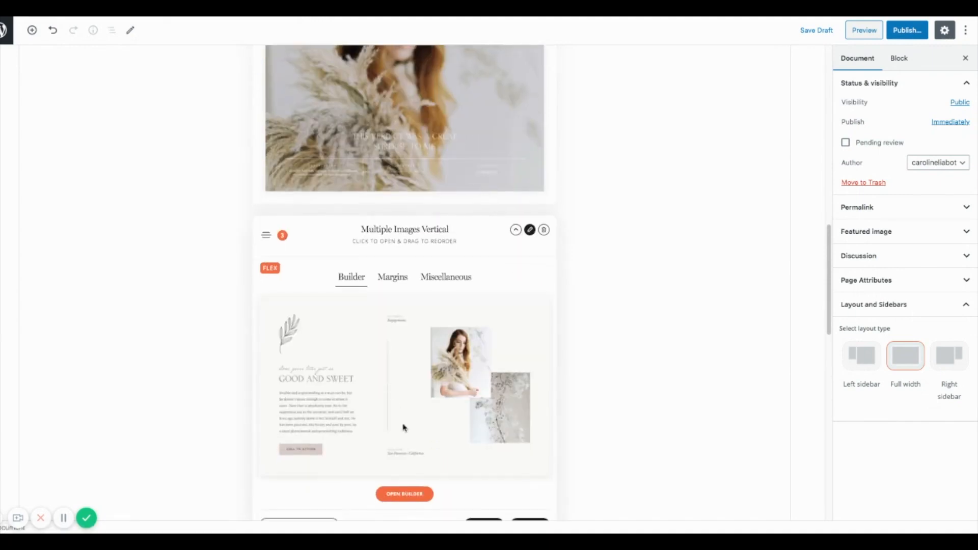
scroll(410, 443, down, 1)
scroll(413, 453, down, 3)
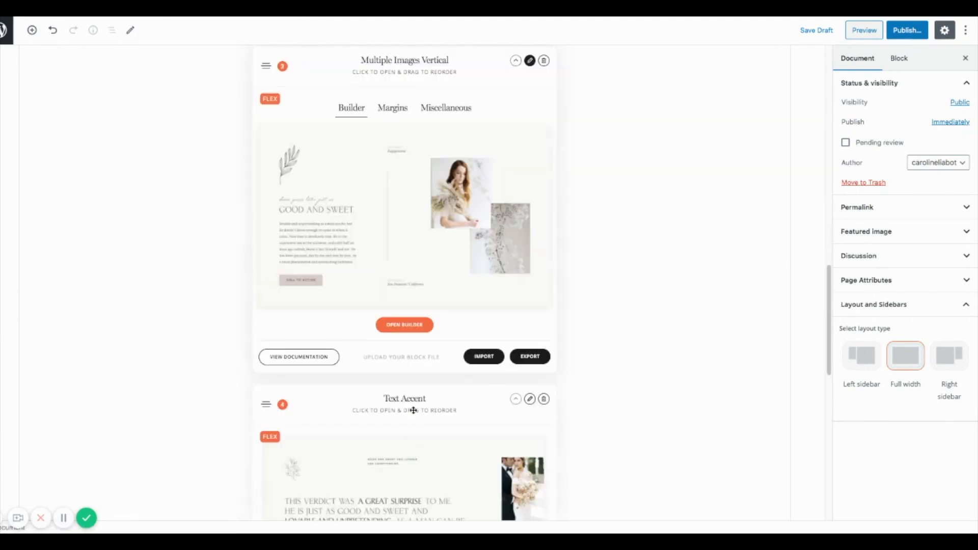
click(413, 328)
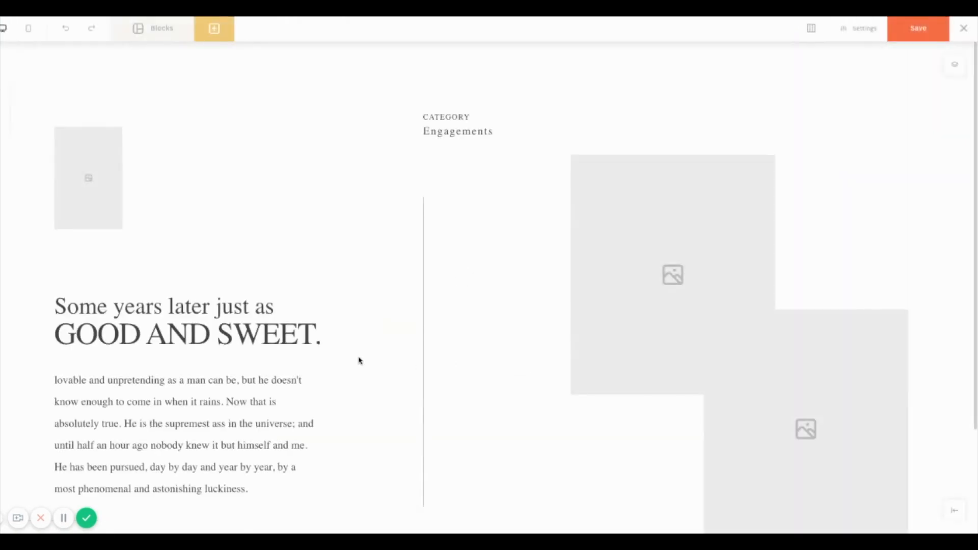
- Widen the illustration placeholder above the "GOOD AND SWEET" heading by extending its outer edge toward the category text
click(232, 410)
click(103, 185)
drag(121, 181, 240, 192)
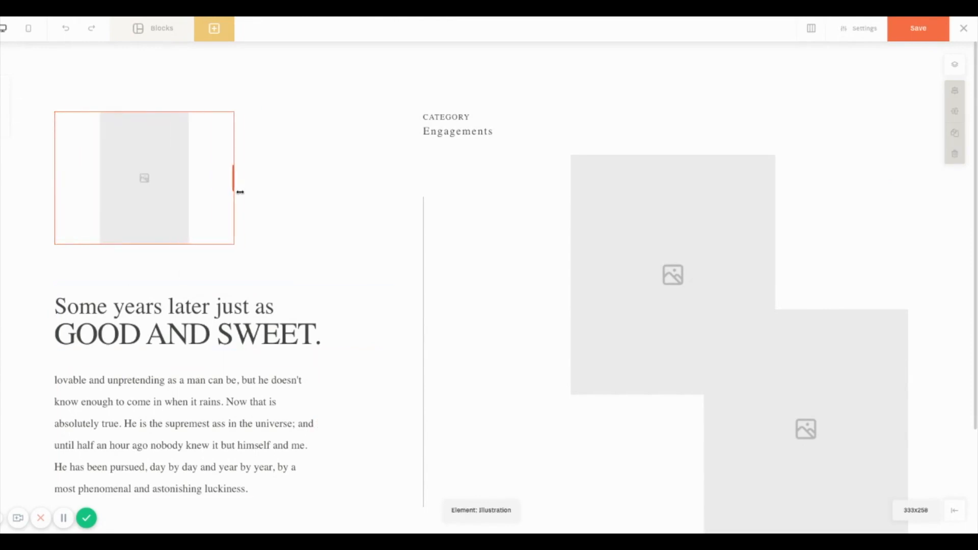
- Inspect the category text and the images group on the desktop canvas, and look through the block's mobile layout
click(463, 125)
click(680, 243)
scroll(756, 399, down, 3)
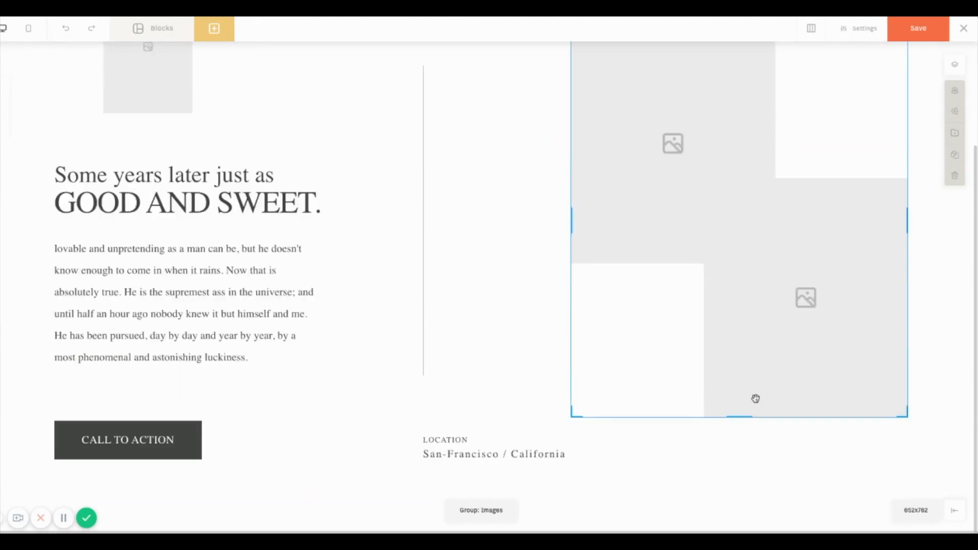
scroll(756, 398, up, 3)
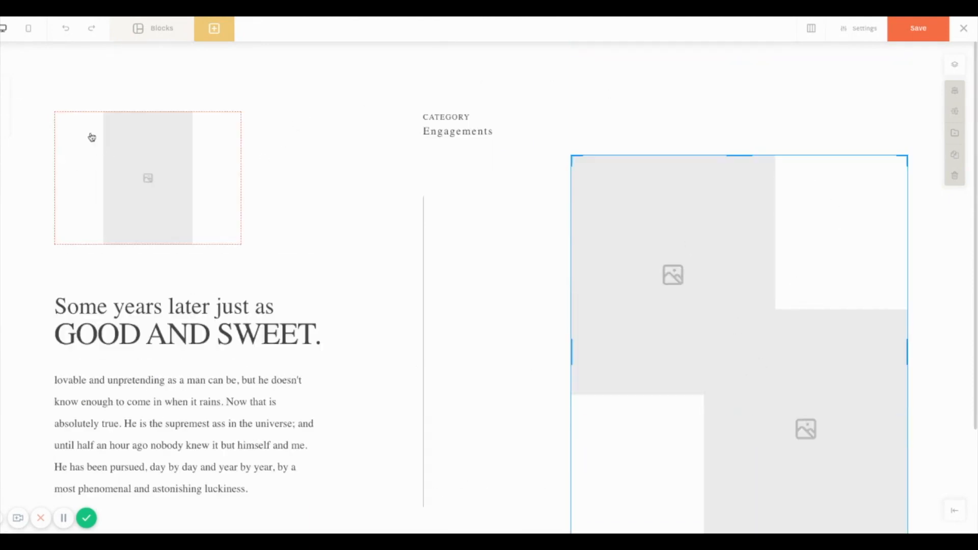
click(28, 31)
scroll(138, 320, down, 8)
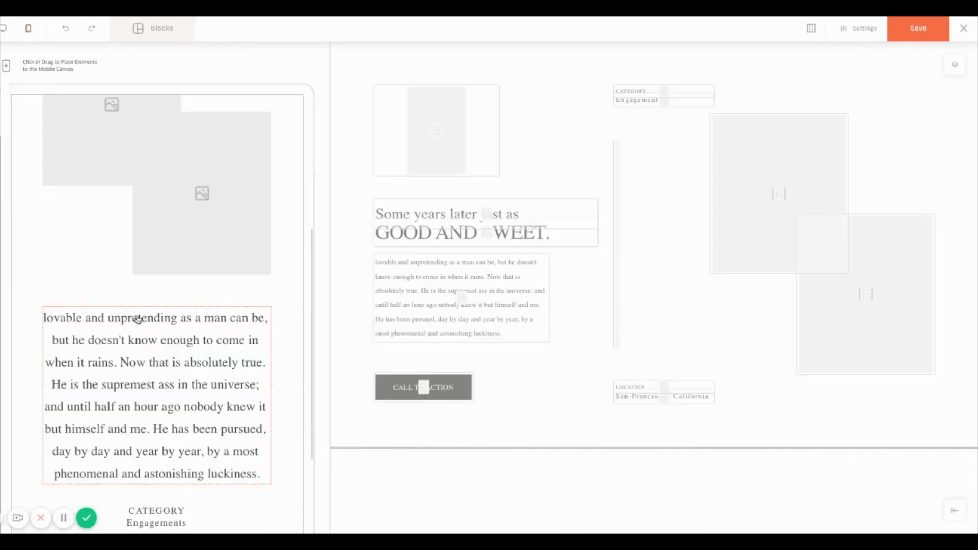
scroll(138, 320, up, 8)
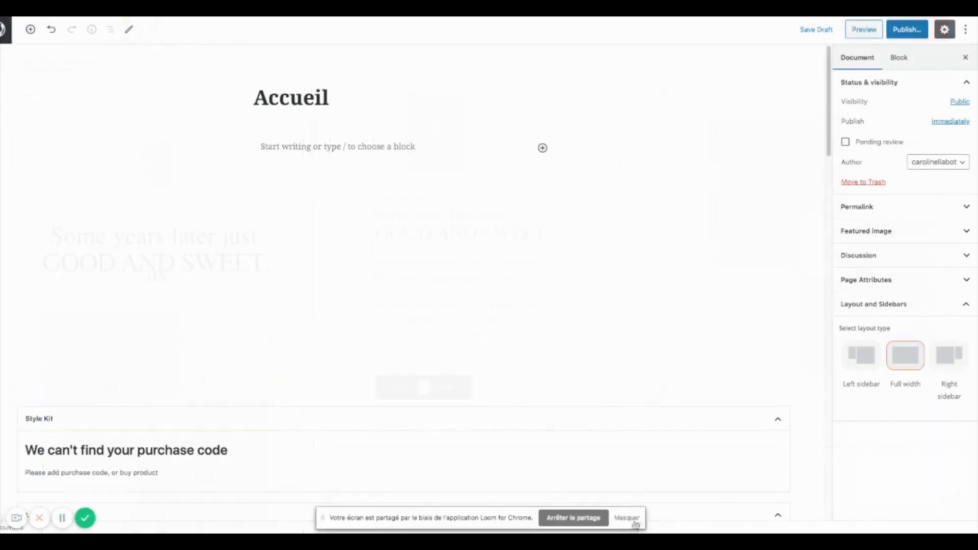
- Return to the layout templates of the Accueil page and look over the available designs
scroll(558, 462, down, 3)
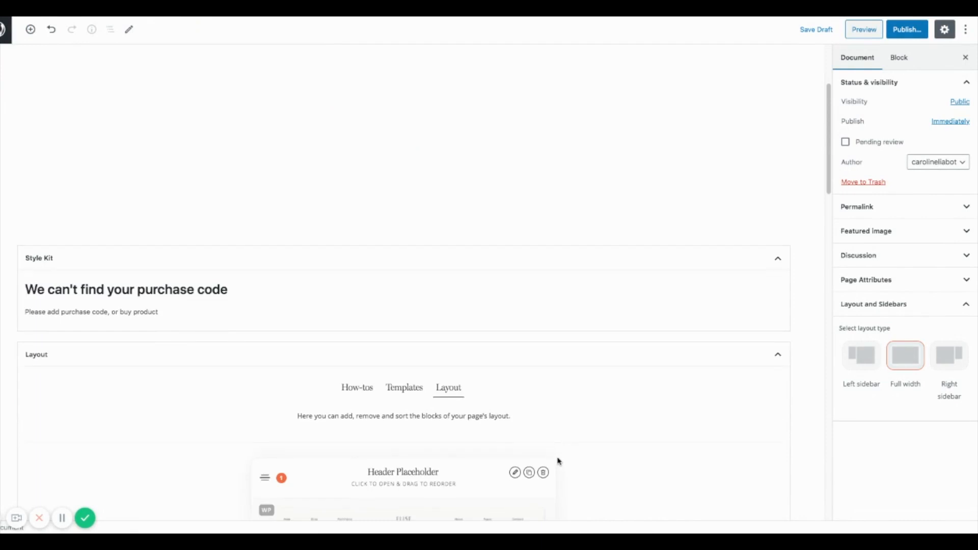
scroll(558, 462, down, 6)
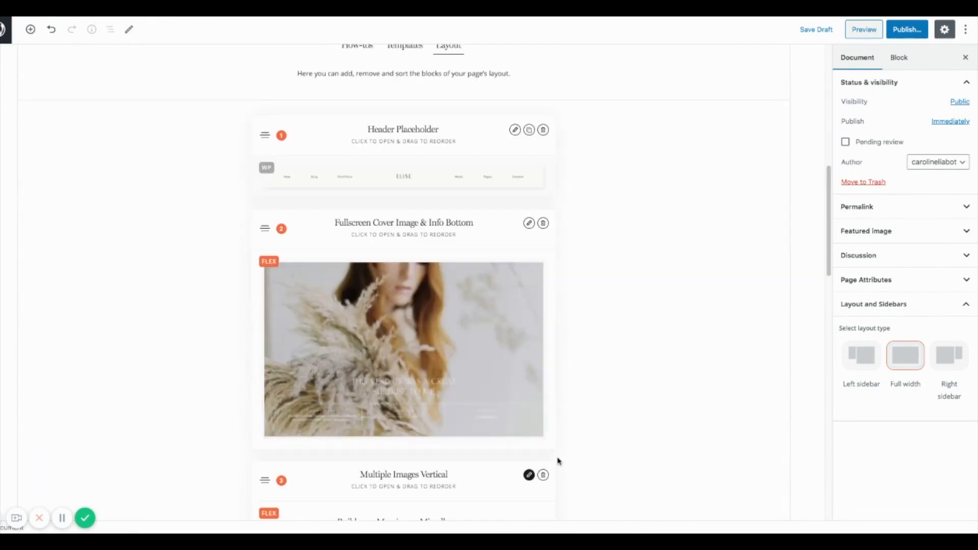
scroll(558, 462, up, 1)
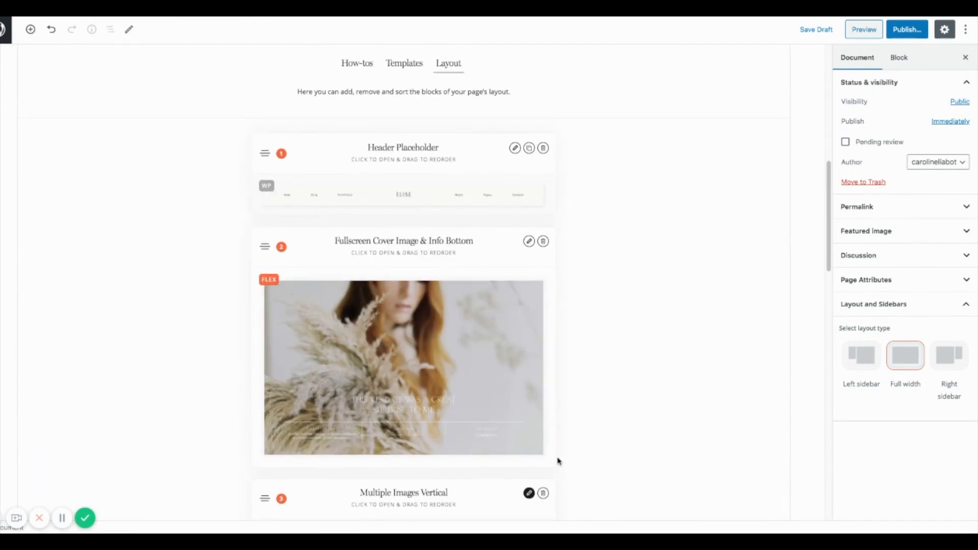
click(404, 63)
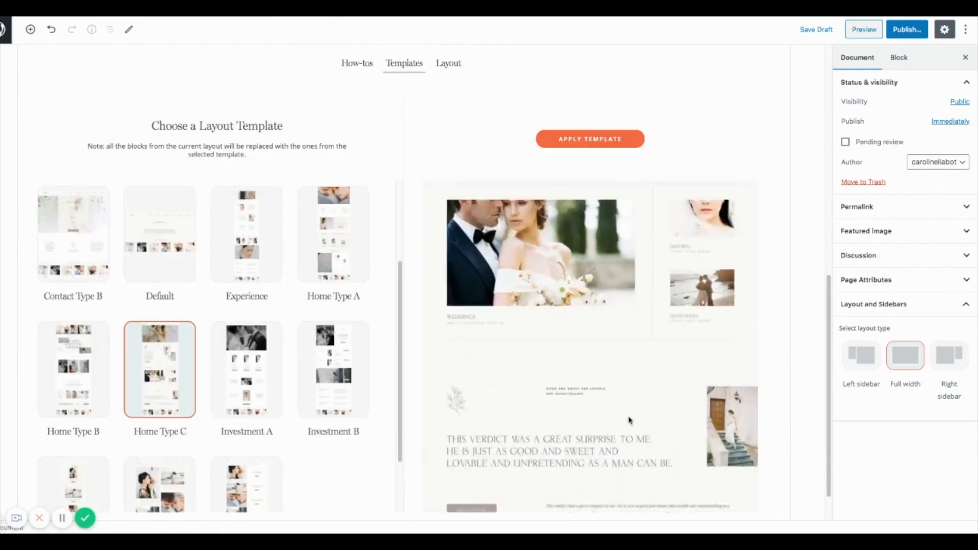
mouse_move(307, 410)
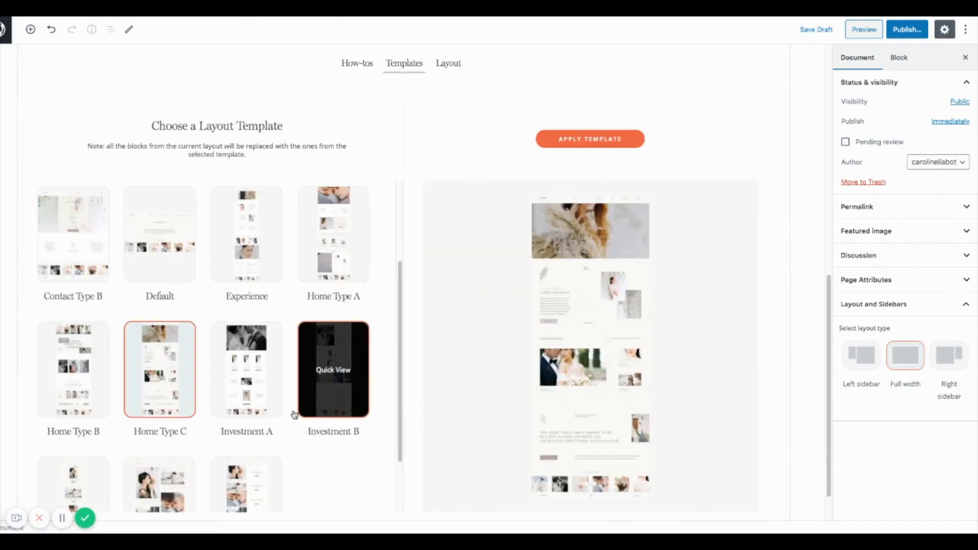
- Select the Investment B layout template, check its preview and apply it to the page in place of the current blocks
scroll(295, 414, down, 2)
mouse_move(233, 415)
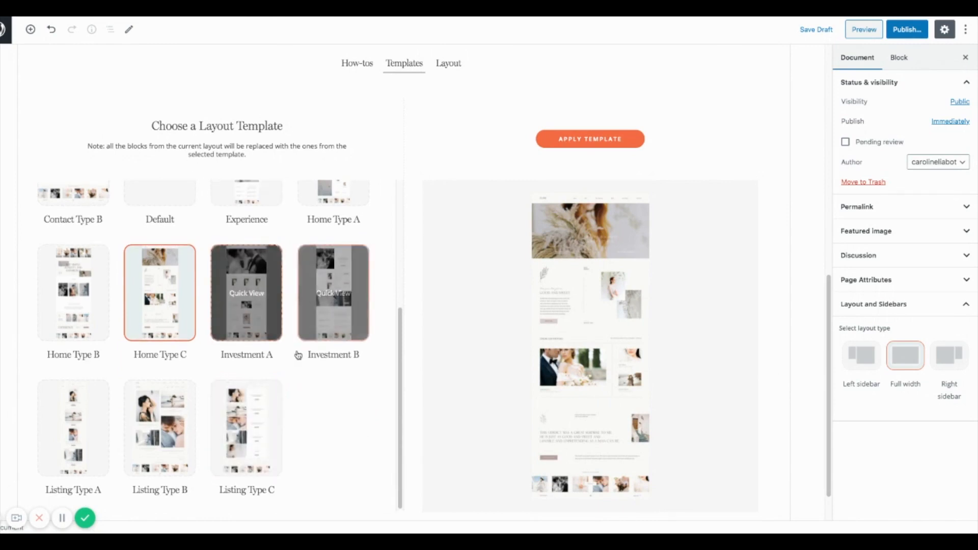
click(330, 316)
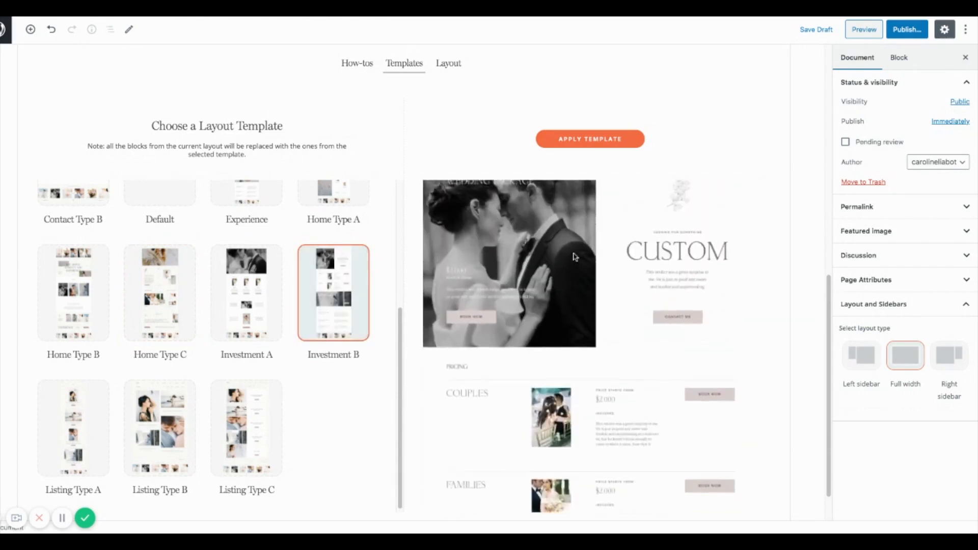
scroll(575, 222, down, 10)
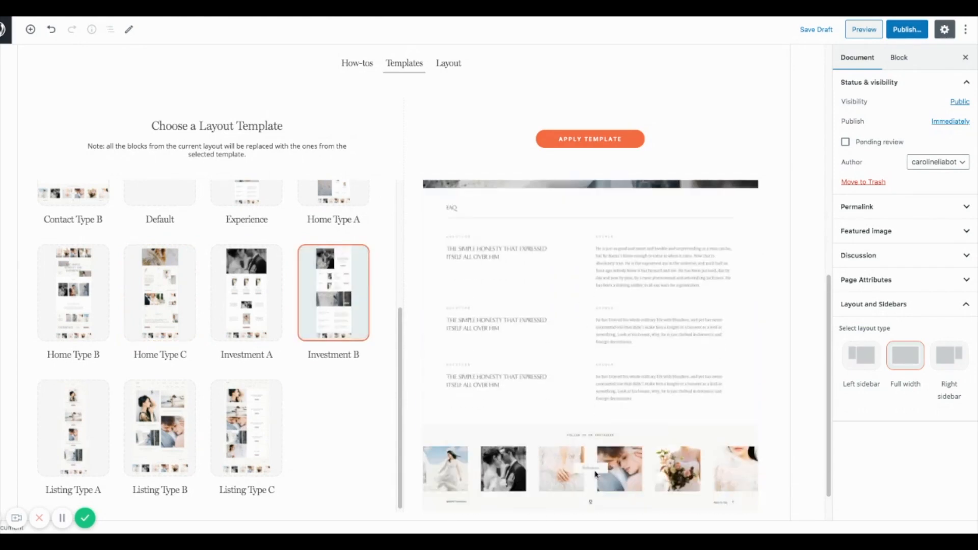
scroll(586, 357, up, 10)
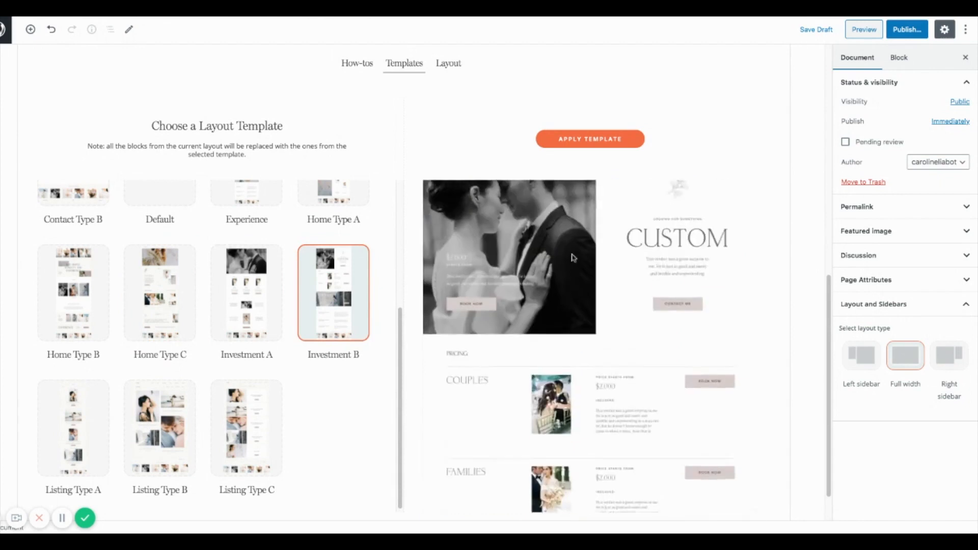
scroll(570, 212, down, 6)
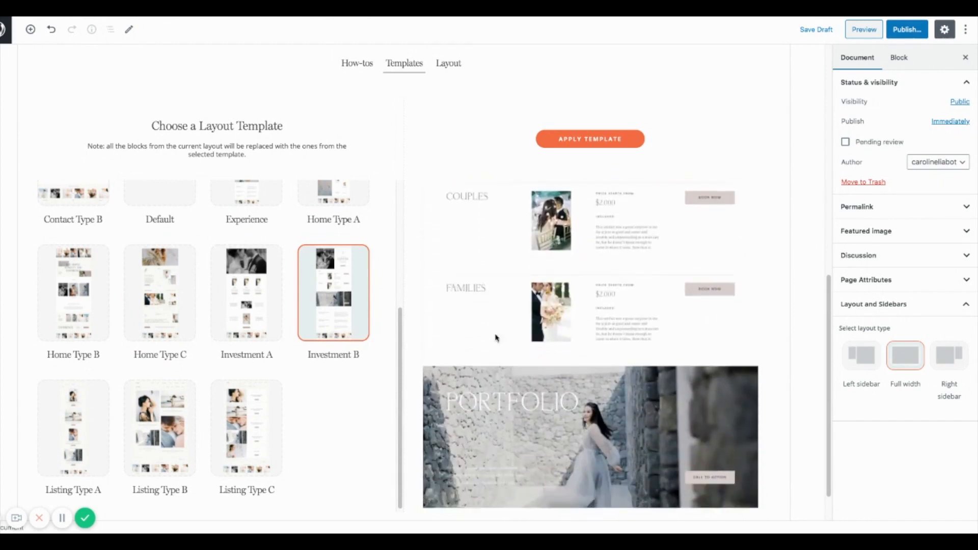
mouse_move(334, 365)
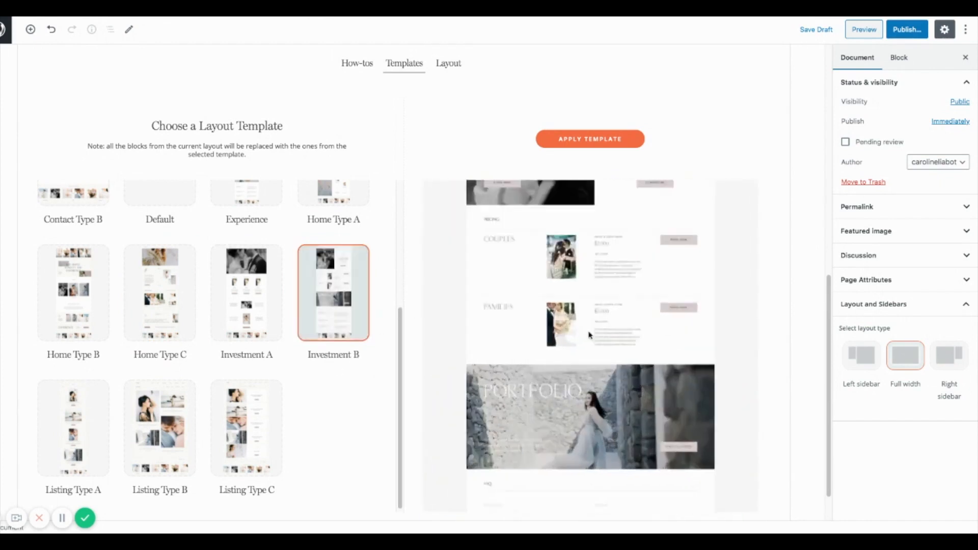
click(599, 144)
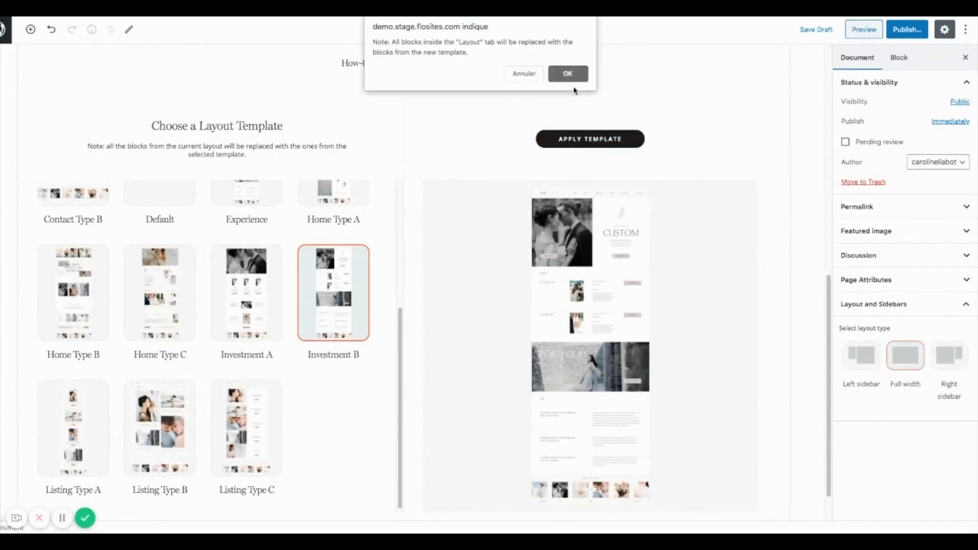
click(567, 73)
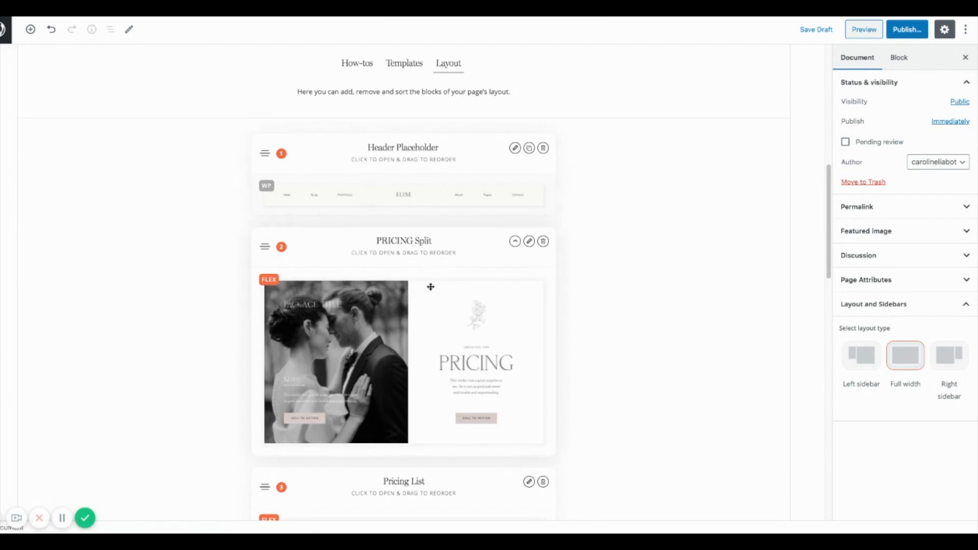
- Review the blocks of the applied layout and open the PRICING Split block in its visual builder
scroll(477, 442, down, 15)
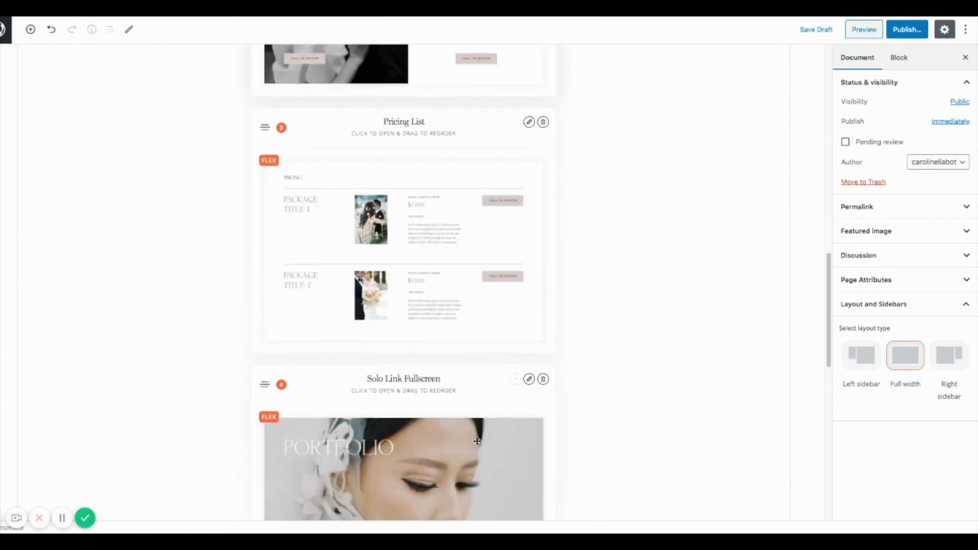
scroll(478, 441, up, 10)
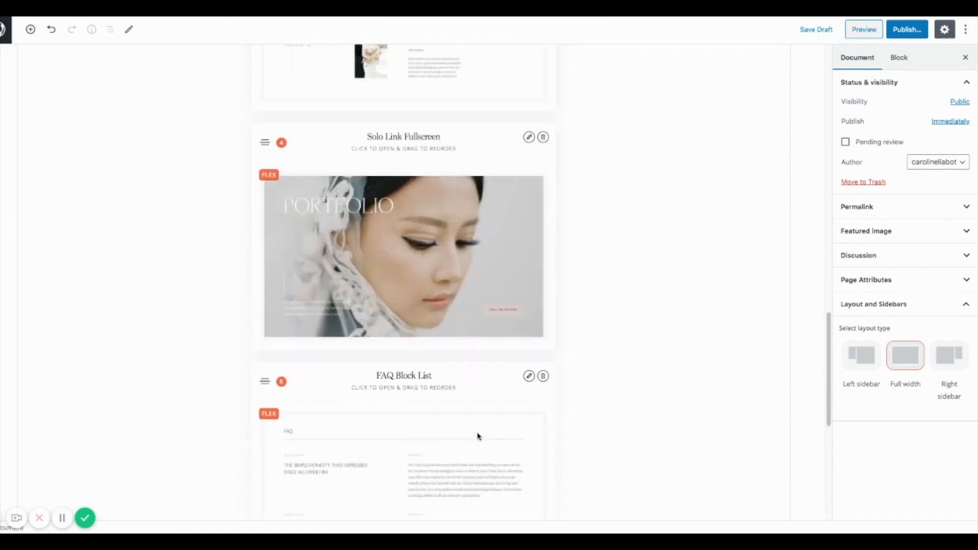
scroll(478, 434, up, 8)
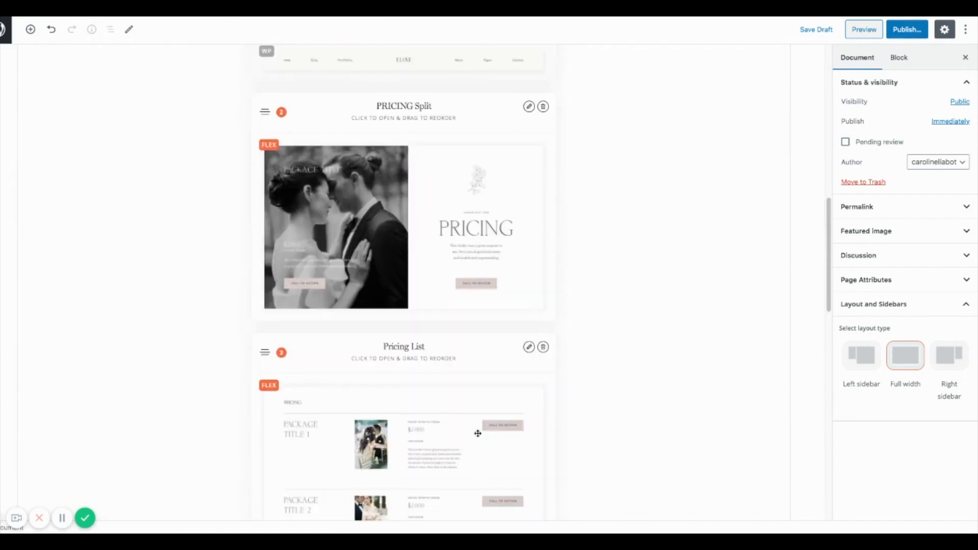
scroll(477, 433, up, 1)
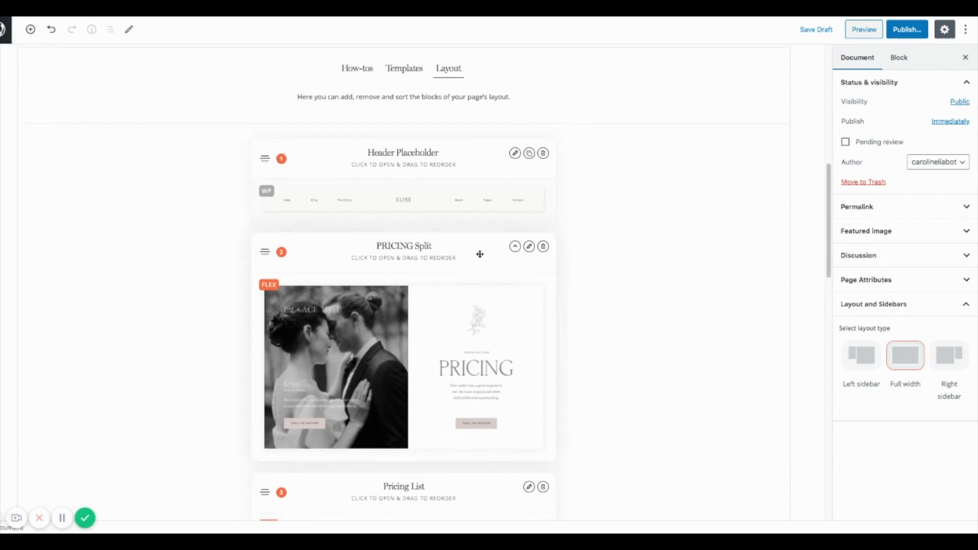
click(529, 246)
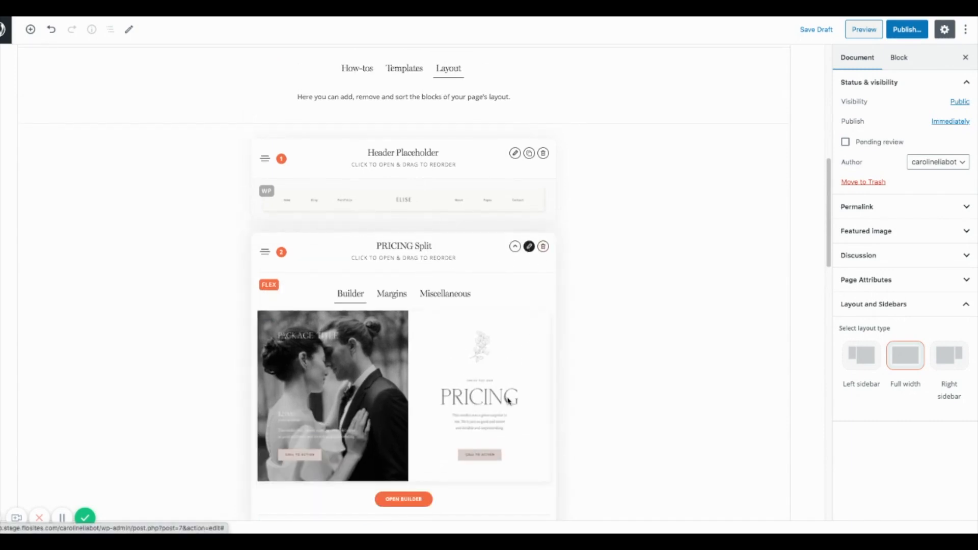
click(403, 499)
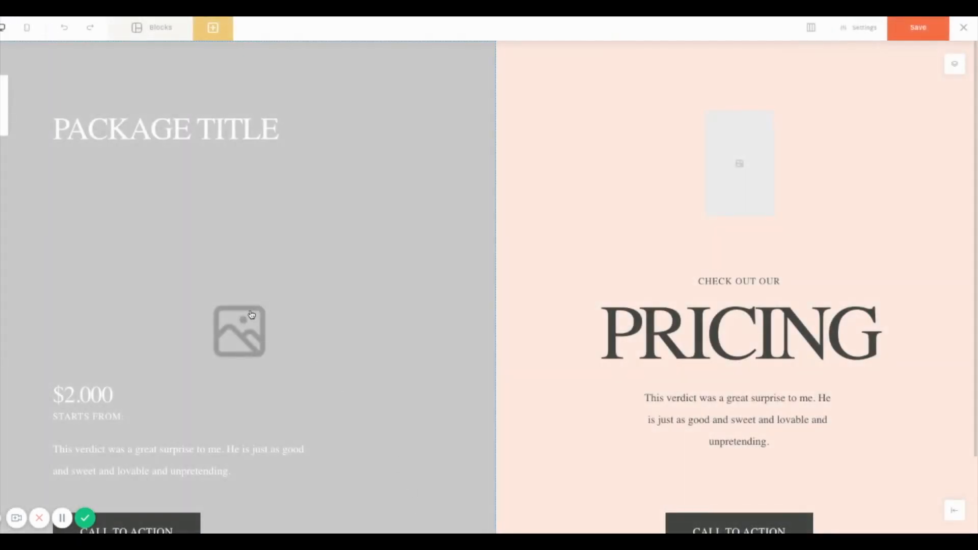
- Replace the "PACKAGE TITLE" text on the grey image half of the block with "accueil"
click(180, 133)
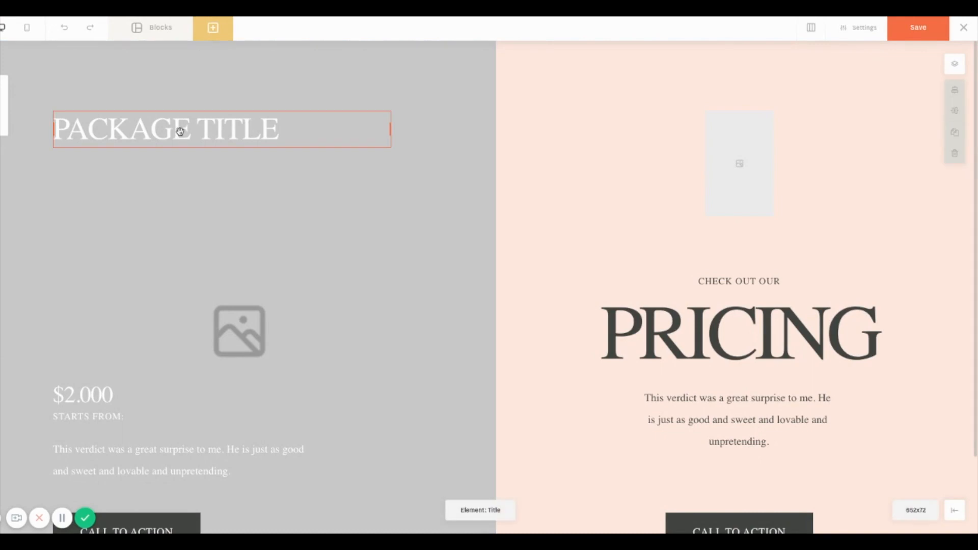
double_click(180, 132)
text(ac)
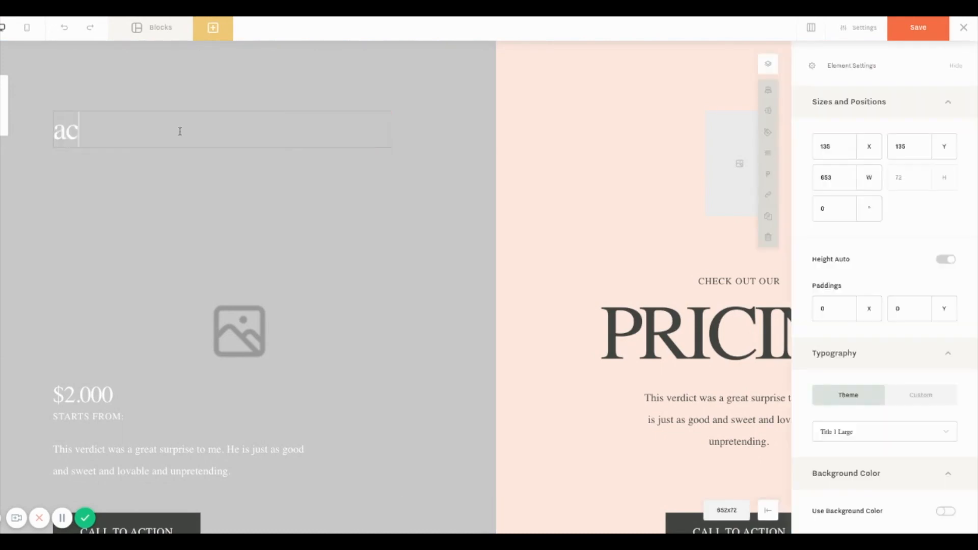
text(cueil)
click(297, 286)
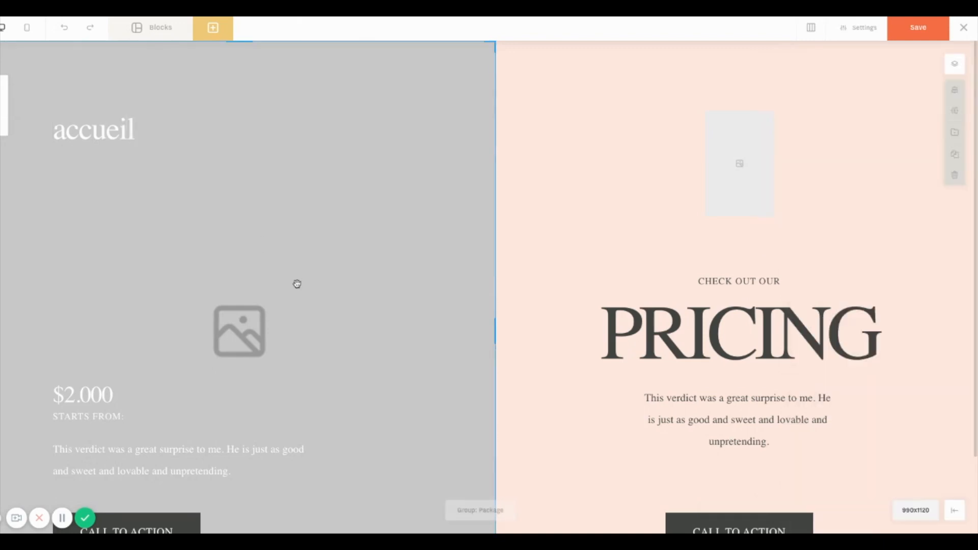
- Delete the large PRICING heading and open the element settings of the illustration placeholder above it
click(789, 340)
key(Delete)
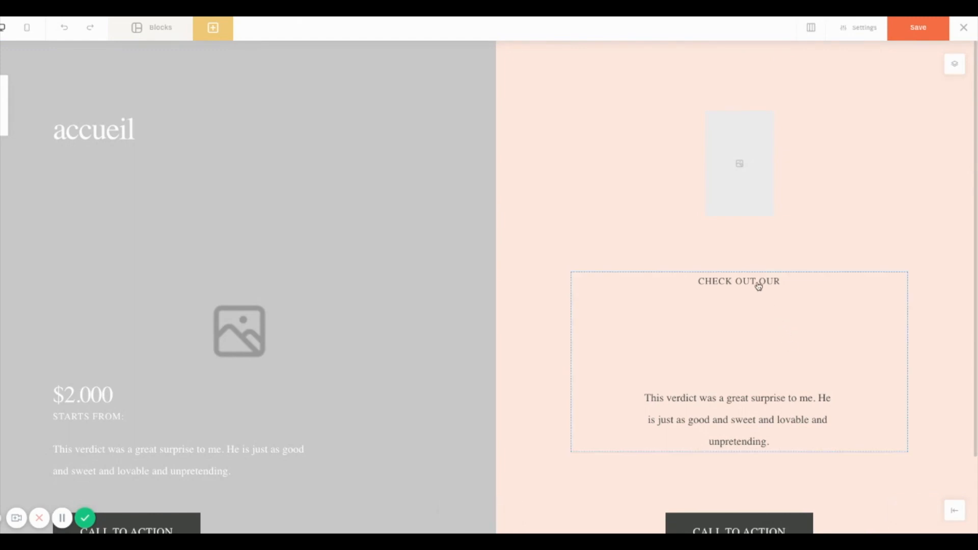
click(744, 150)
double_click(745, 147)
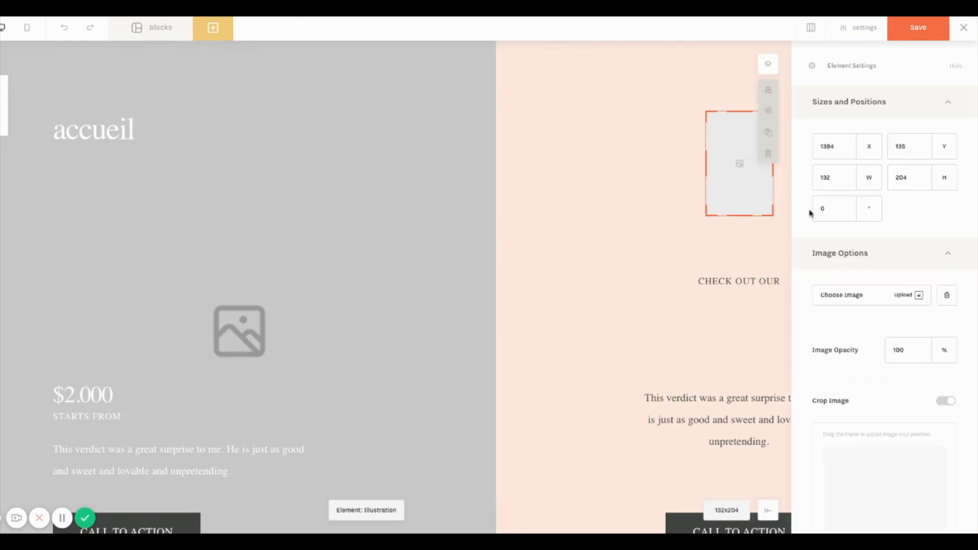
click(607, 263)
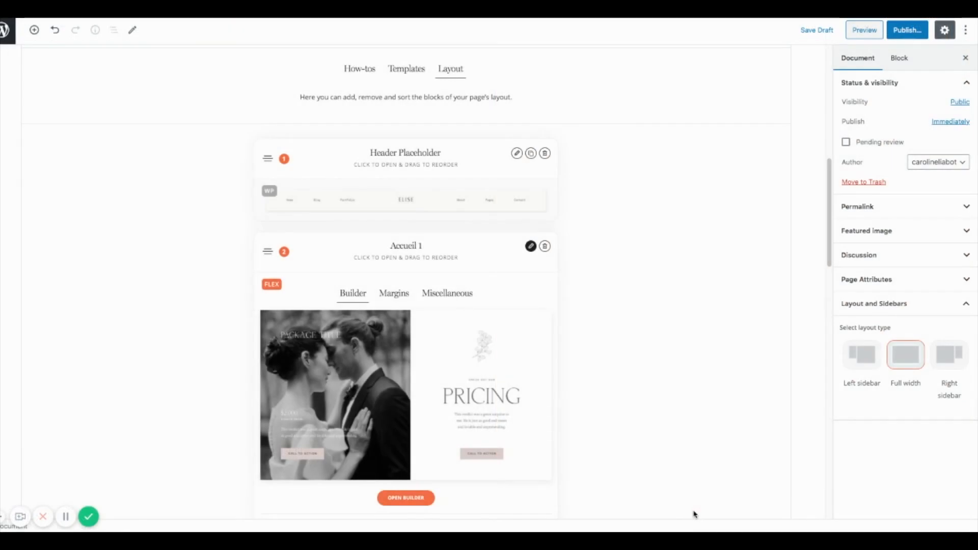
- Look over the page's block list and open the Accueil 1 block in its visual builder
scroll(695, 514, down, 1)
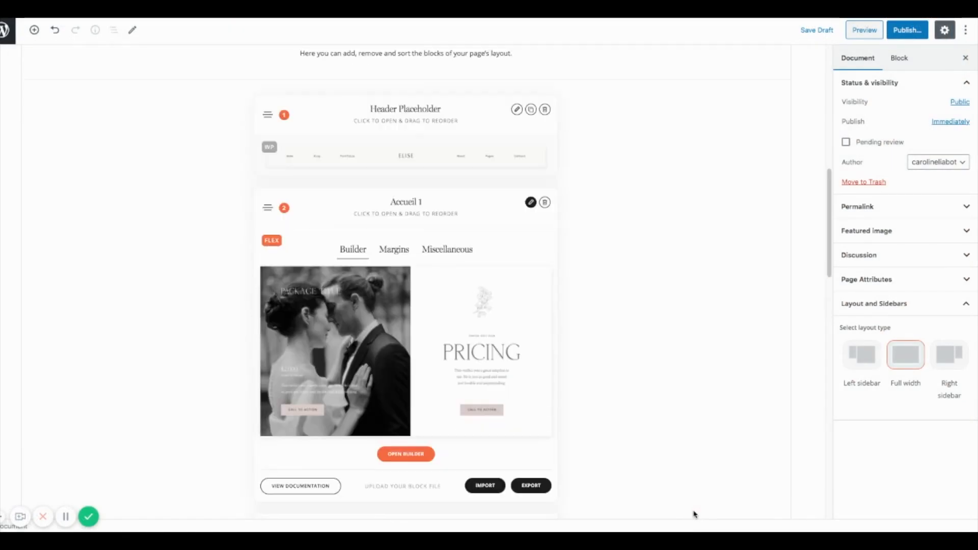
scroll(521, 434, down, 8)
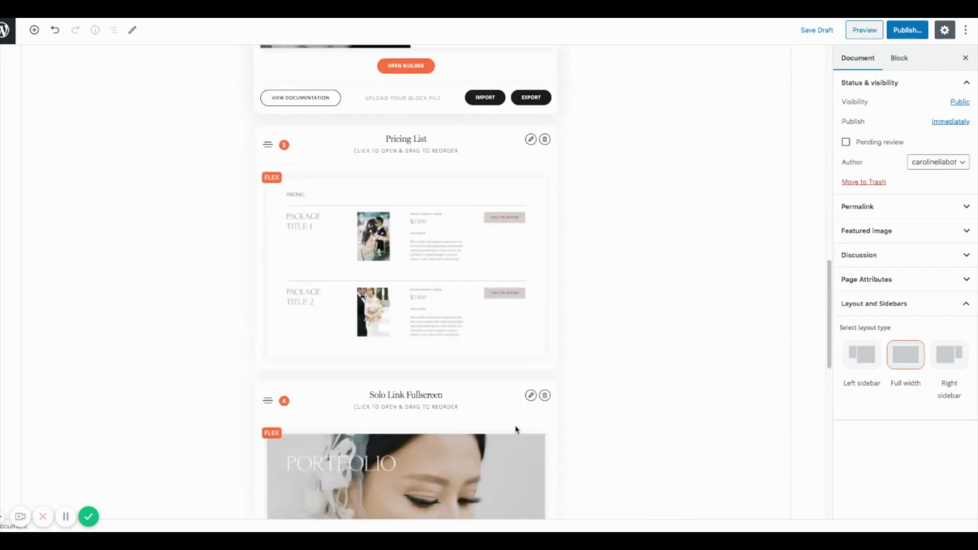
scroll(516, 427, up, 4)
scroll(516, 427, up, 2)
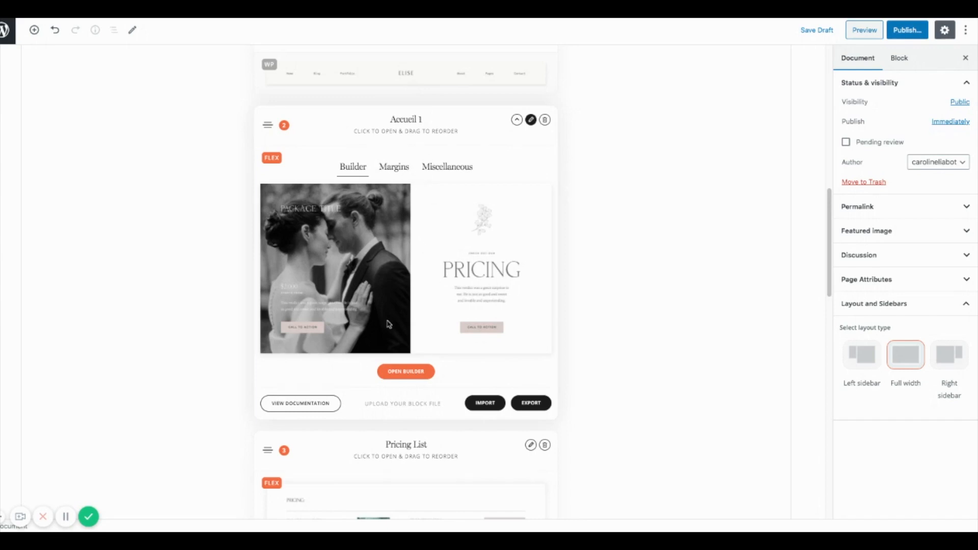
click(415, 374)
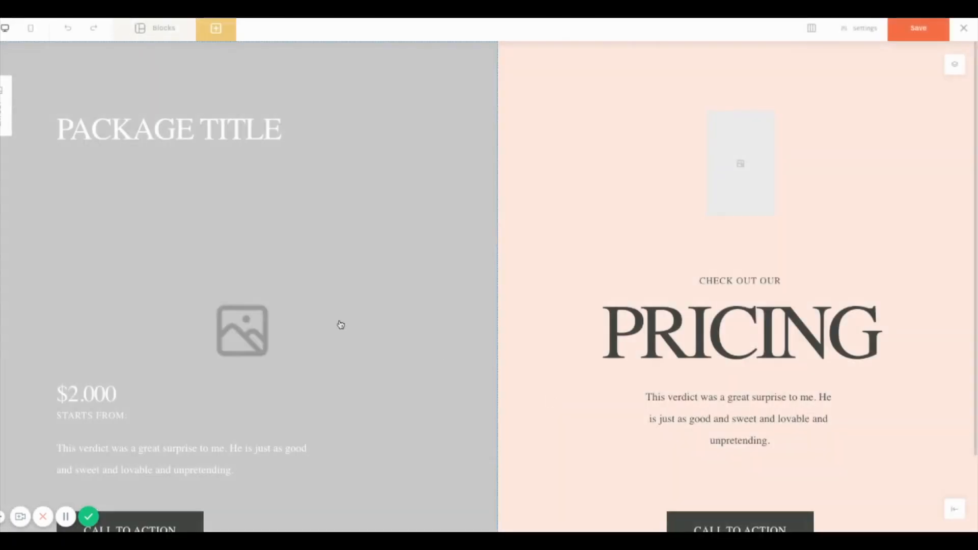
- Browse all the ready-made designs in the builder's block library and close it
click(175, 37)
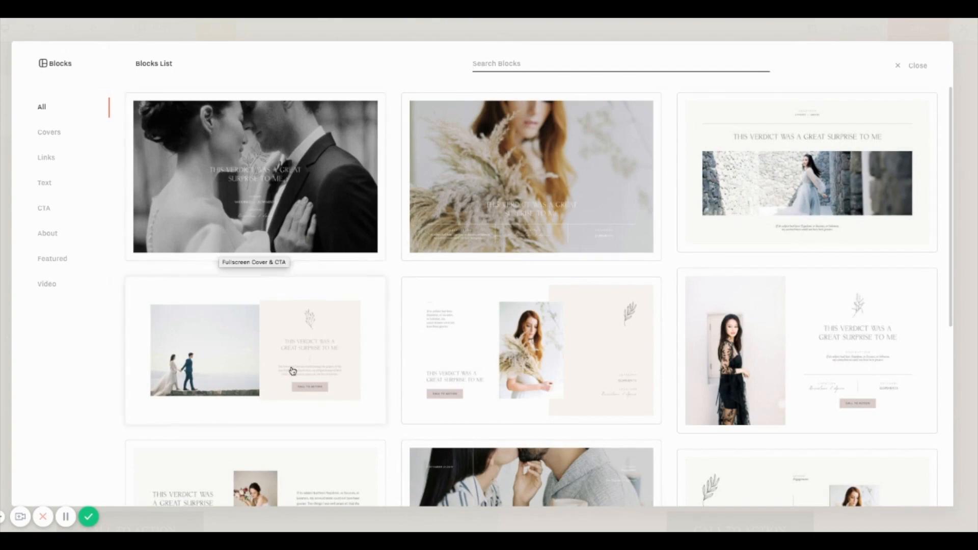
scroll(302, 384, down, 10)
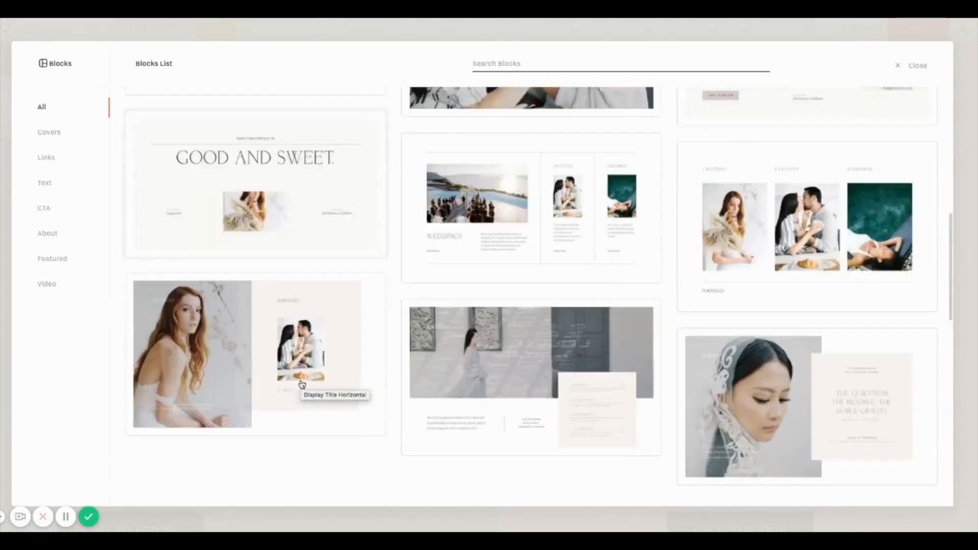
scroll(616, 337, down, 3)
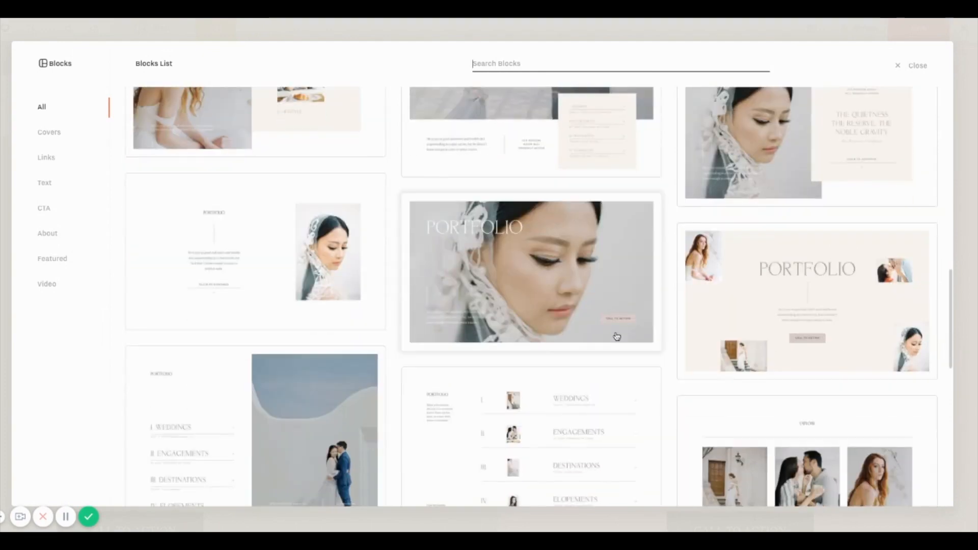
scroll(616, 334, down, 5)
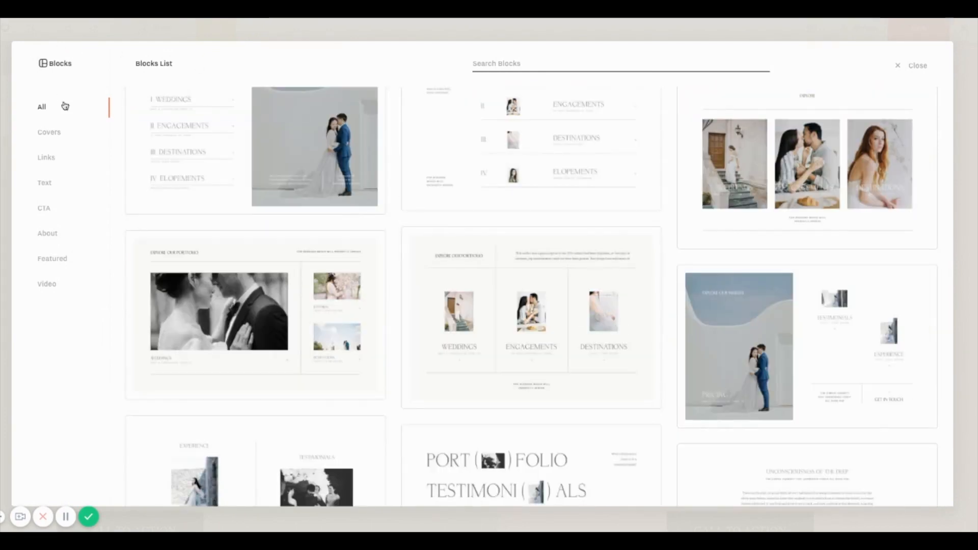
click(920, 65)
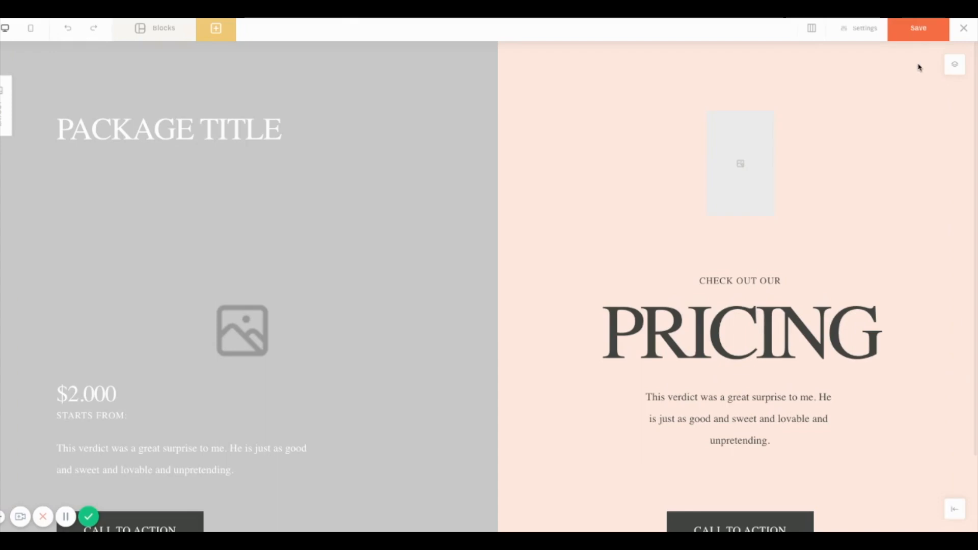
- Reopen the block library, look through all designs, and narrow the list to the Covers category to examine its designs
click(164, 29)
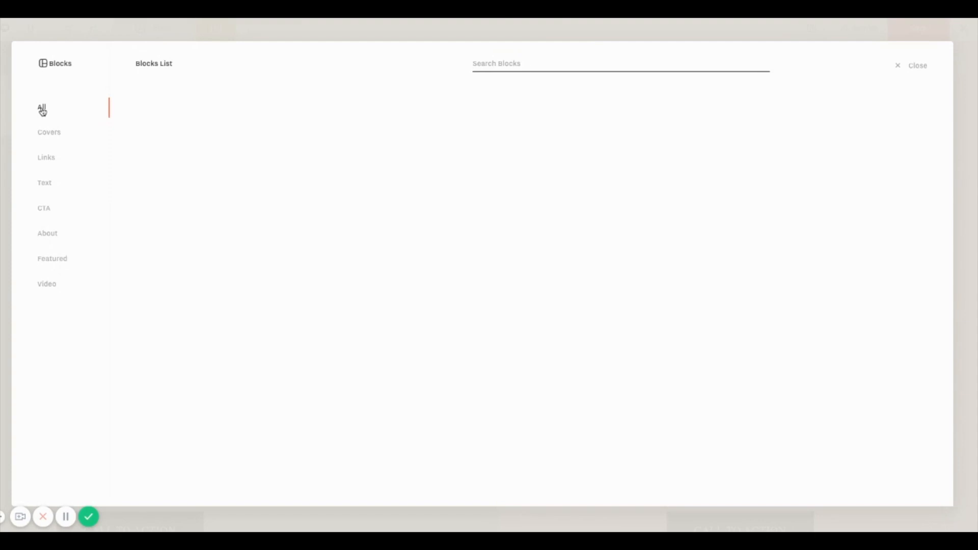
click(43, 111)
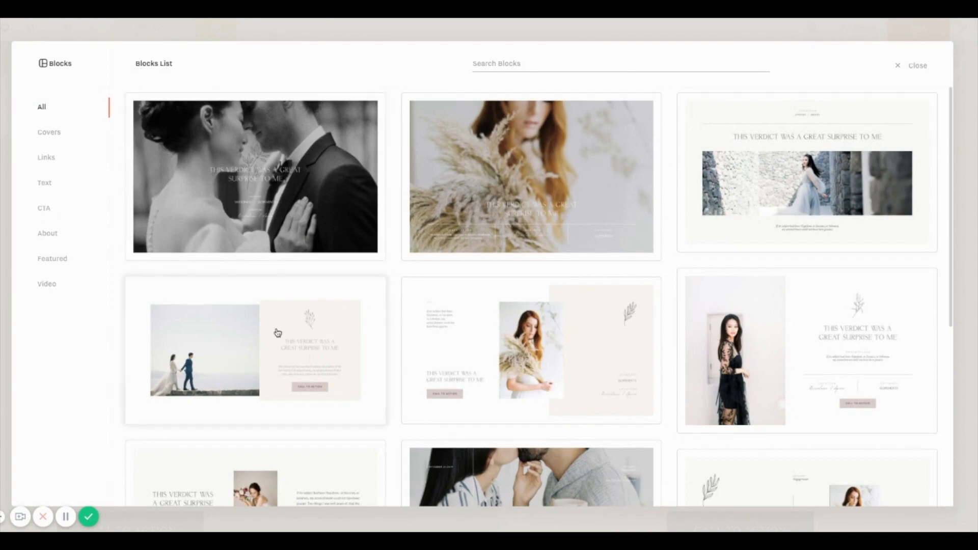
scroll(278, 332, down, 1)
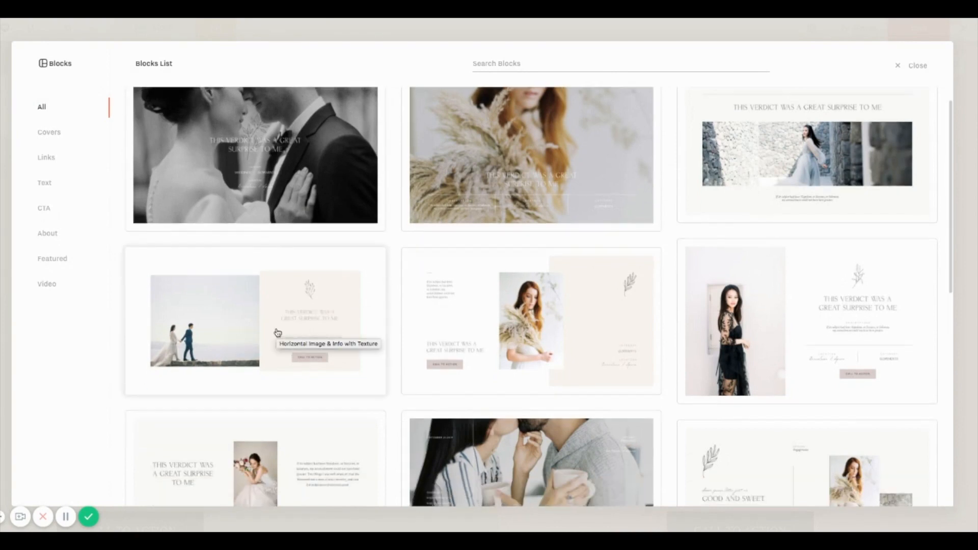
scroll(278, 333, down, 3)
click(49, 133)
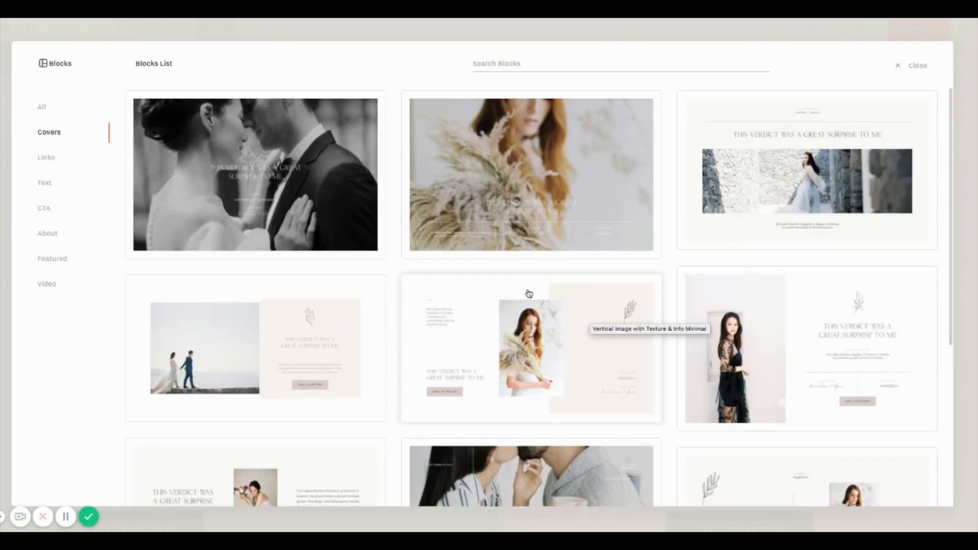
scroll(337, 310, down, 5)
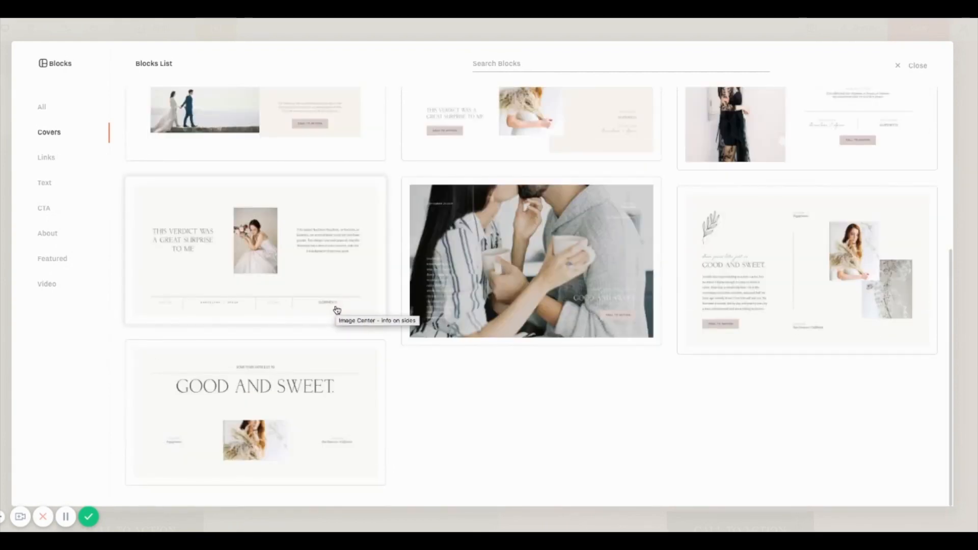
scroll(337, 310, up, 4)
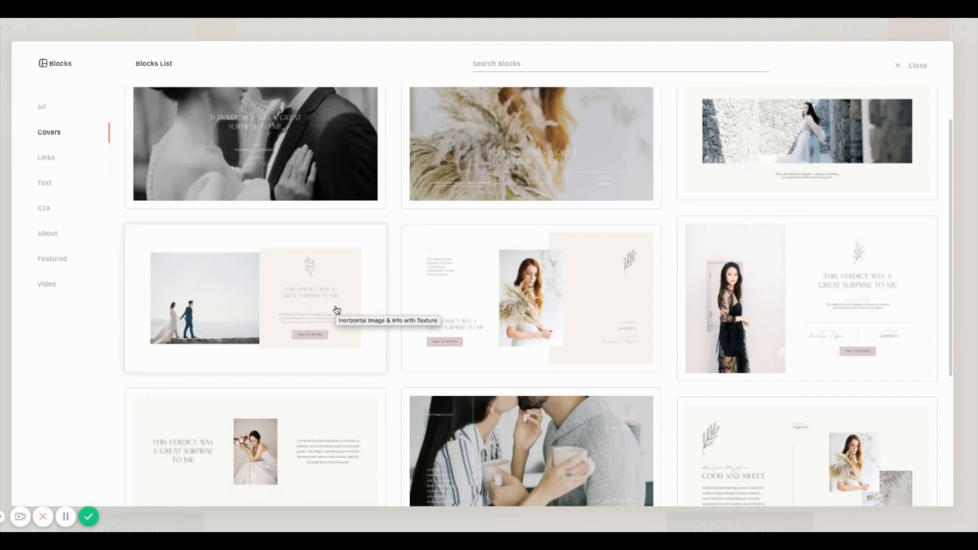
- Apply the Fullscreen Cover Image & Info Bottom design from the Covers category to the block
scroll(336, 309, up, 1)
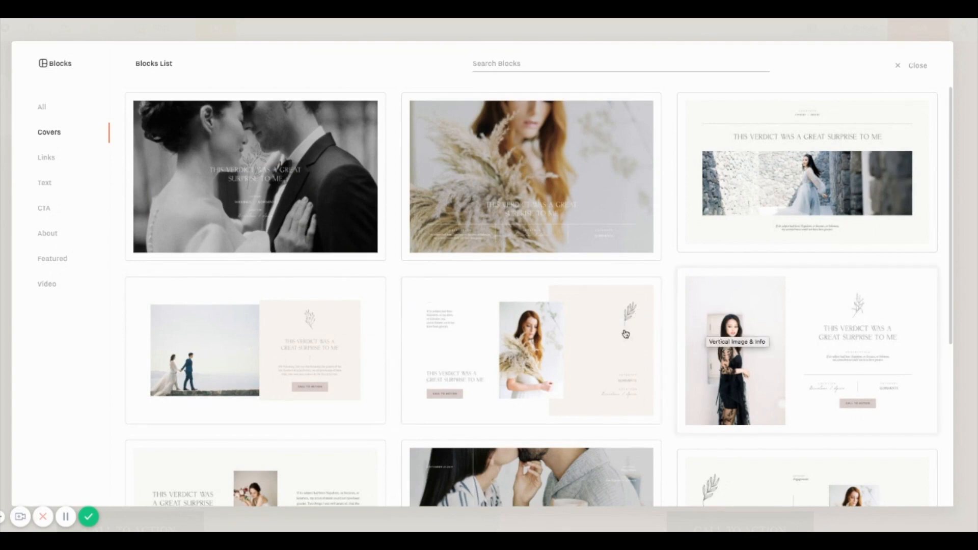
click(554, 97)
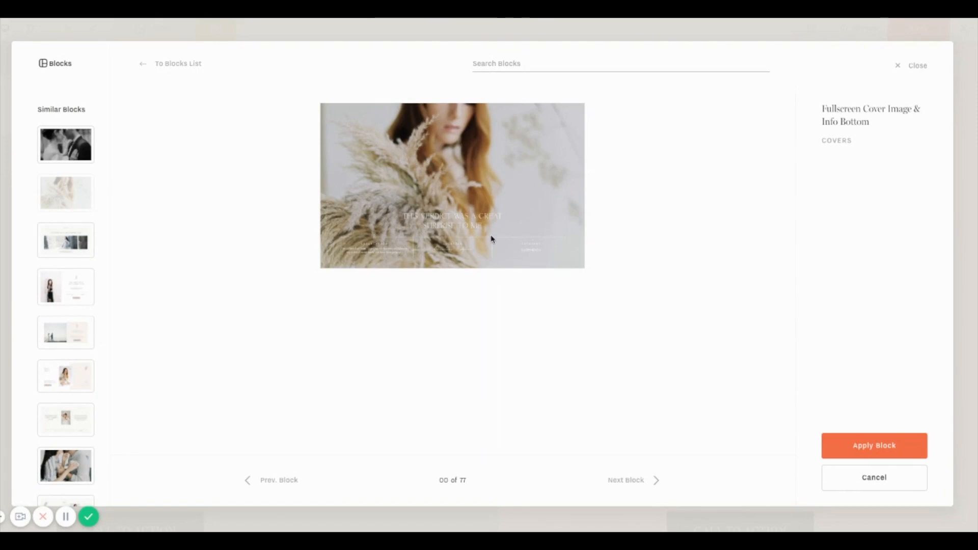
click(873, 455)
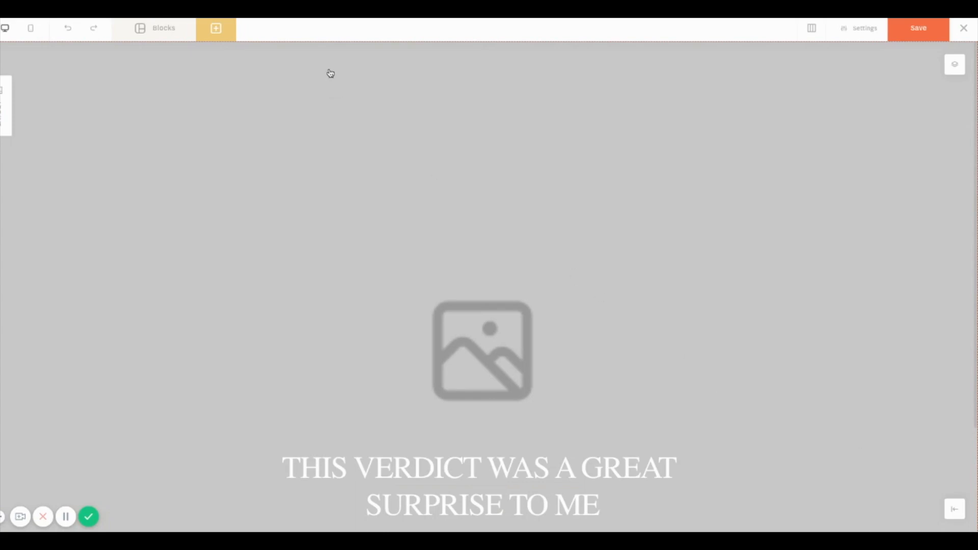
- Replace the cover's main title with "Bloc 1 de ma page d'accueil"
scroll(394, 360, down, 3)
double_click(398, 350)
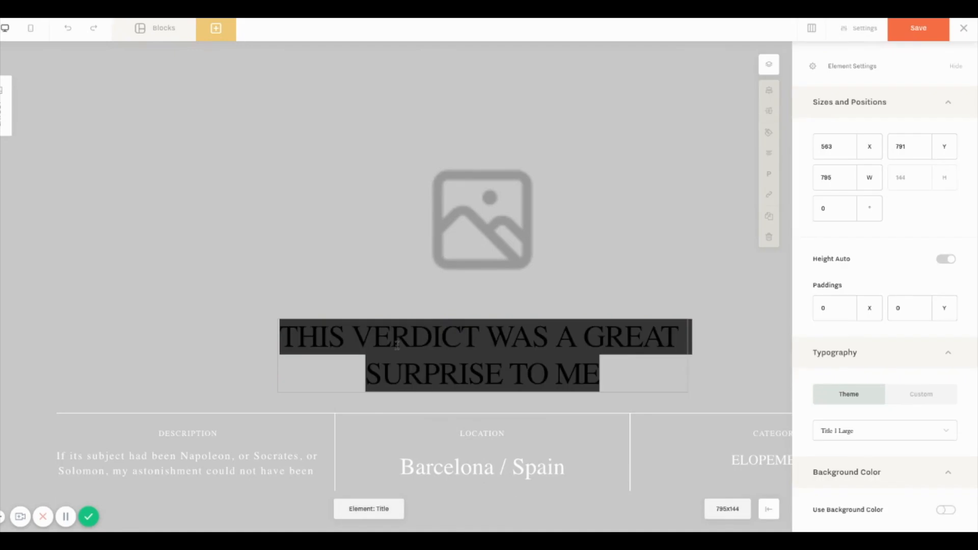
text(Bloc)
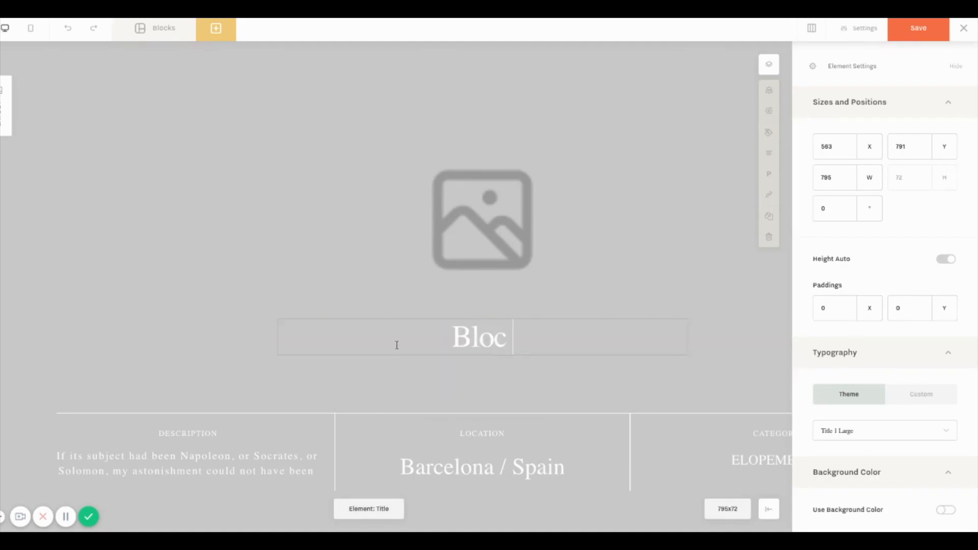
text( 1 d)
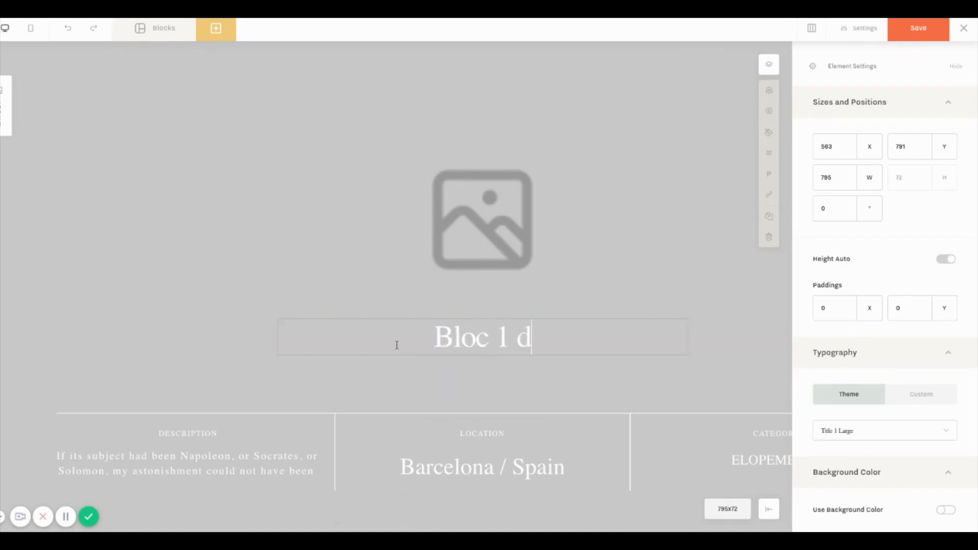
text(e ma page)
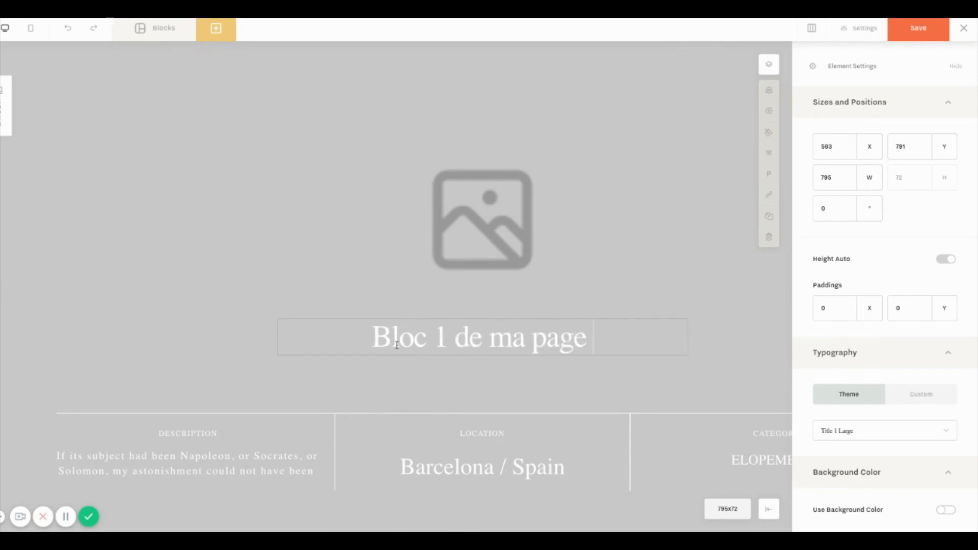
text( d'accueil)
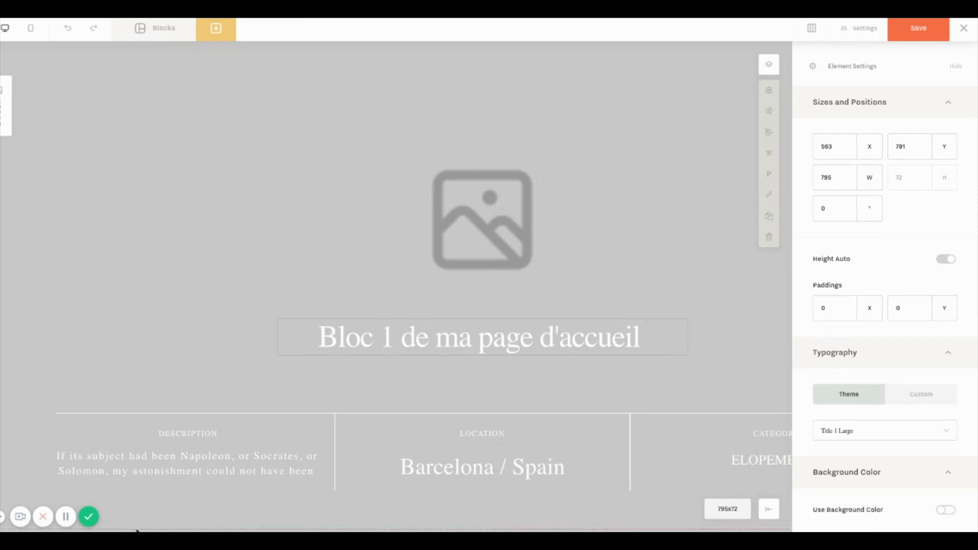
- Replace the placeholder text under DESCRIPTION with "Qui je suis ?"
click(218, 457)
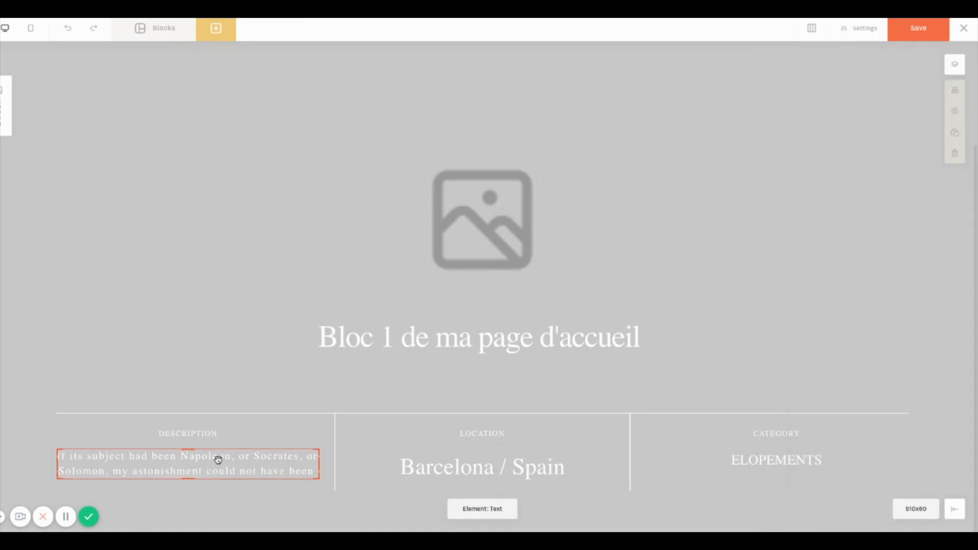
double_click(219, 460)
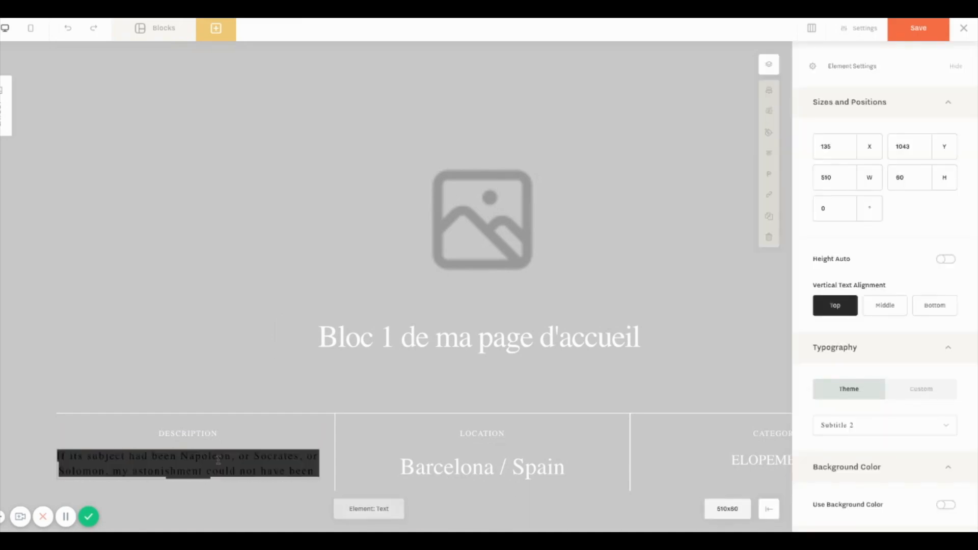
text(Qui)
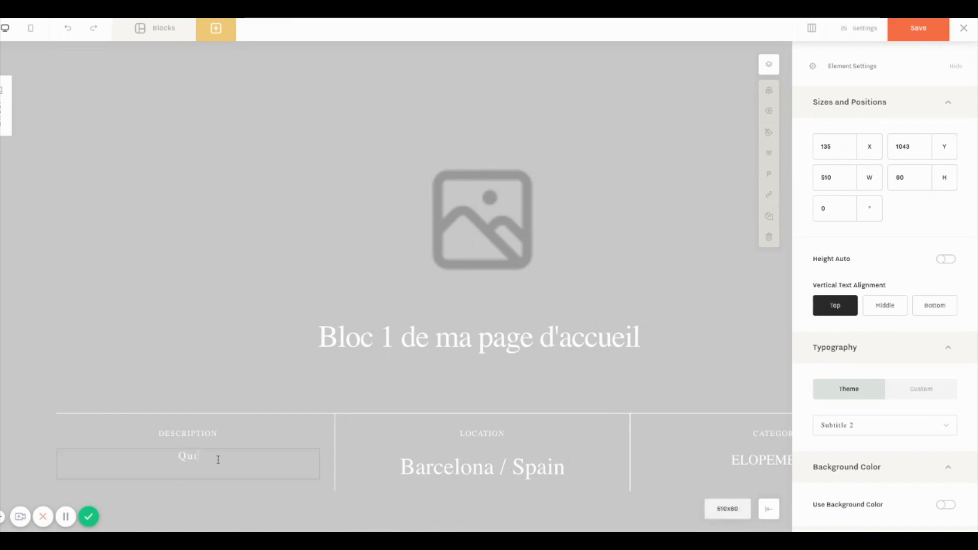
text( je suis ?)
- Replace the placeholder text under LOCATION with "Ou je suis ?"
click(455, 482)
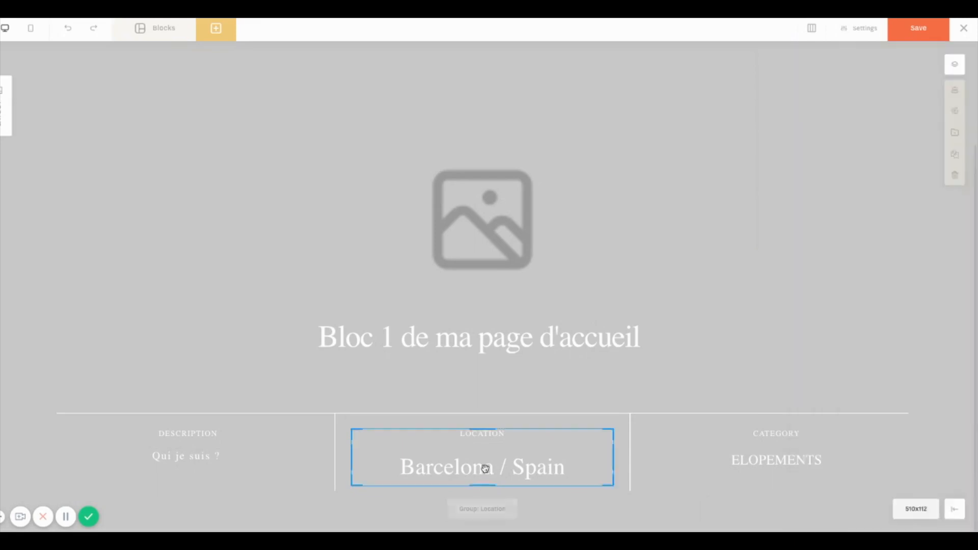
click(485, 468)
double_click(485, 468)
text(OU)
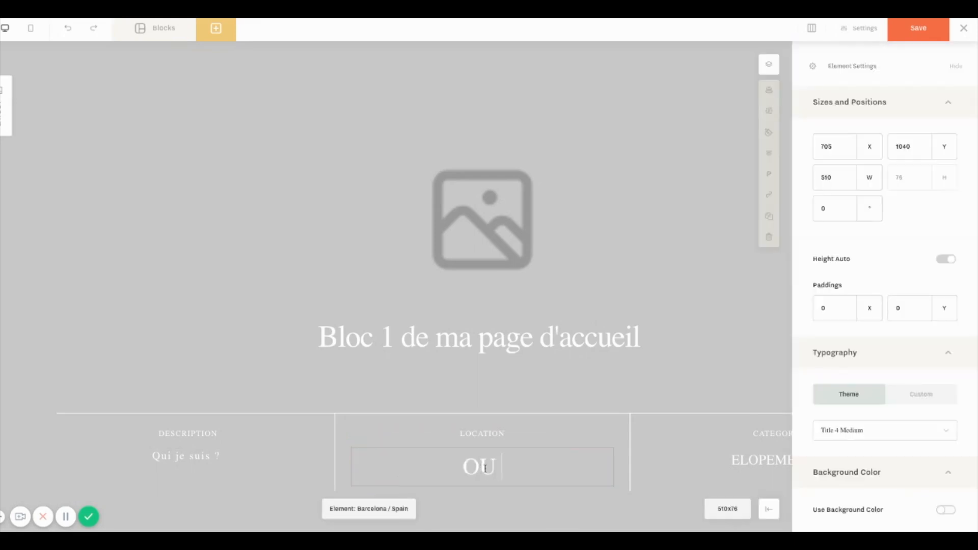
key(BackSpace)
key(BackSpace)
text(P)
key(BackSpace)
text(Ou )
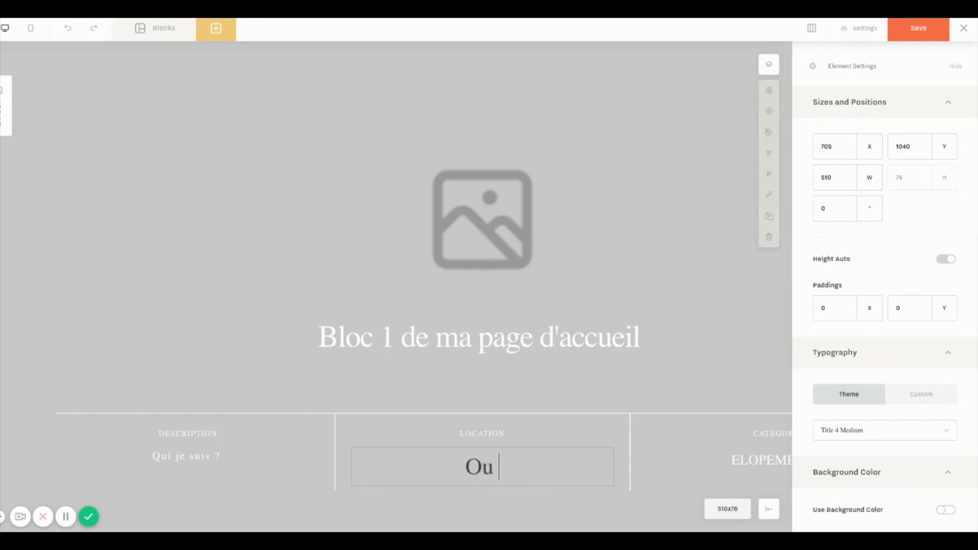
text(je suis ?)
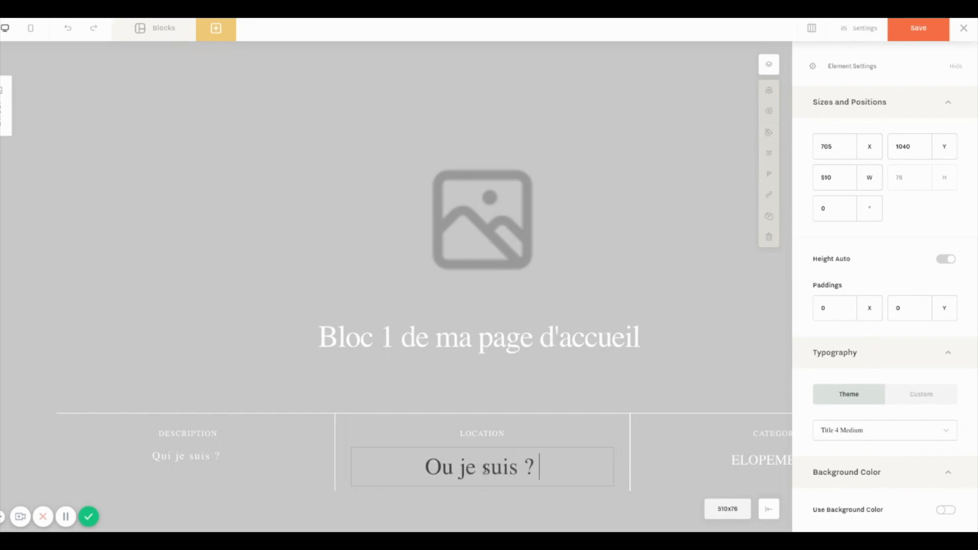
- Replace the placeholder text under CATEGORY with text starting "Services que je", and leave the text editing
click(780, 462)
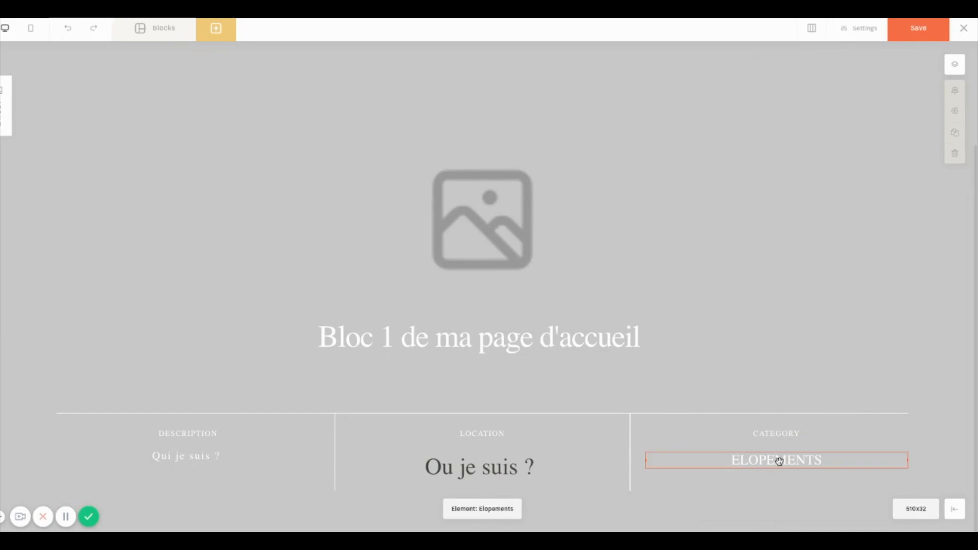
double_click(780, 462)
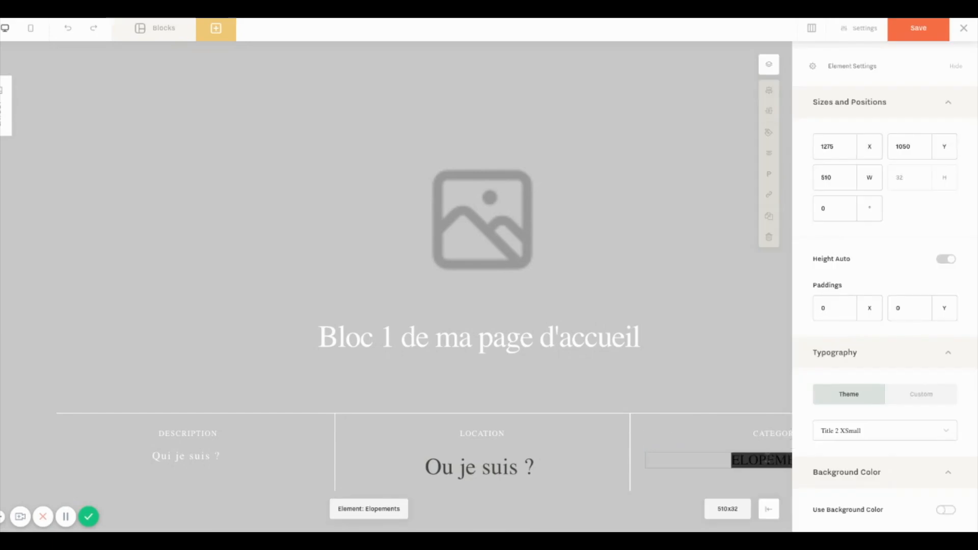
text(Services que je)
click(685, 248)
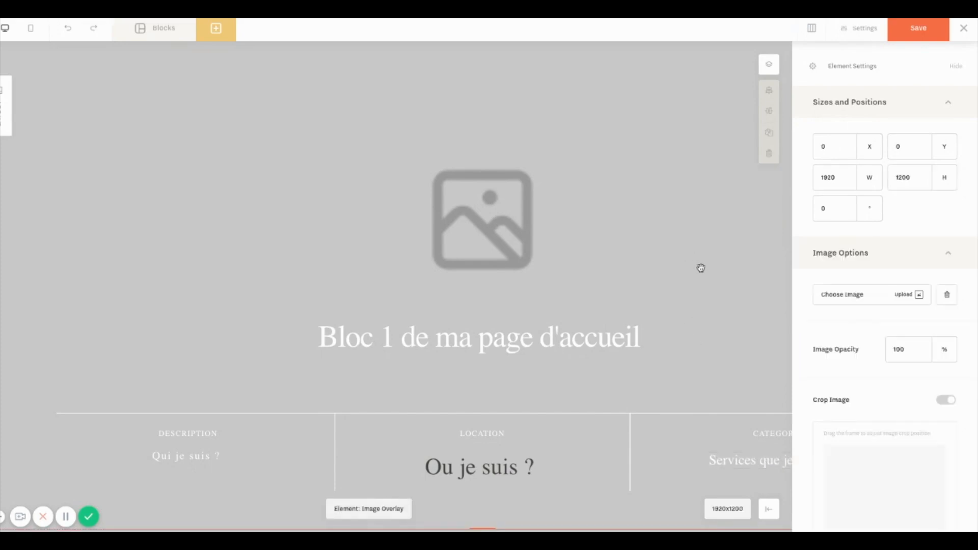
click(769, 509)
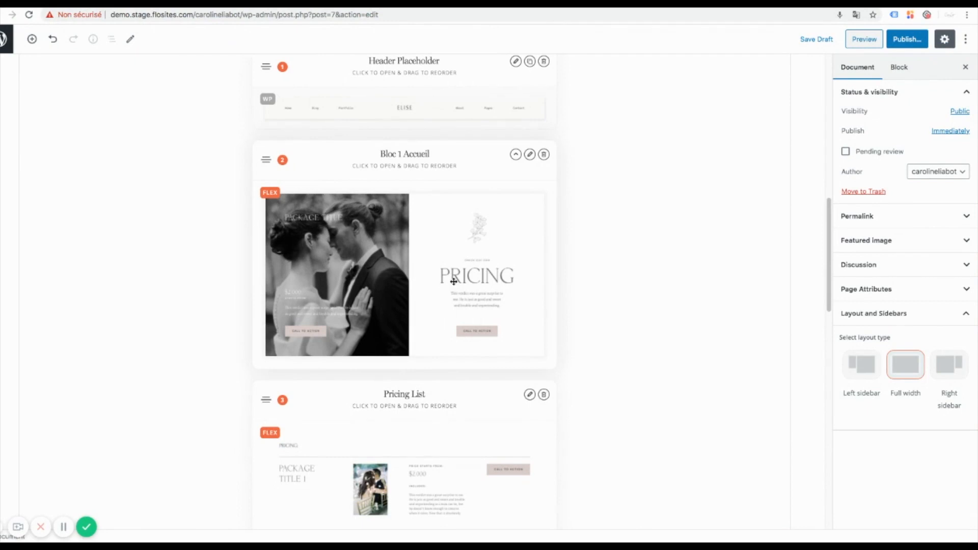
- Expand the Pricing List block in the page's block list and open it in the visual builder
scroll(453, 281, down, 4)
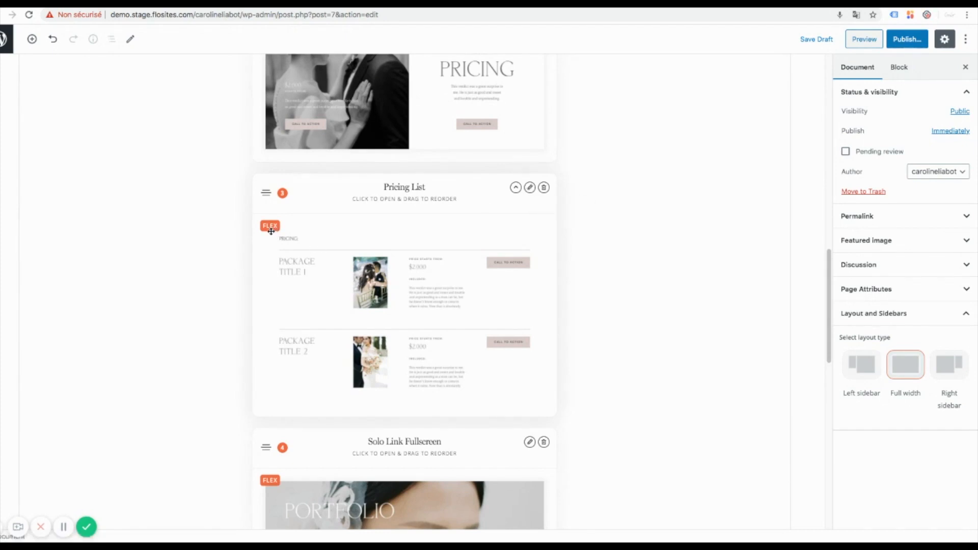
click(530, 187)
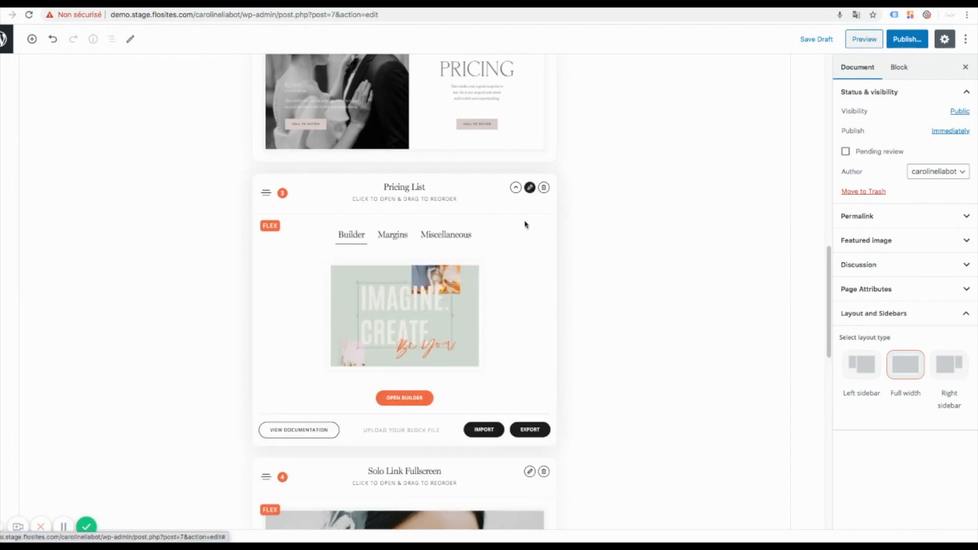
click(403, 404)
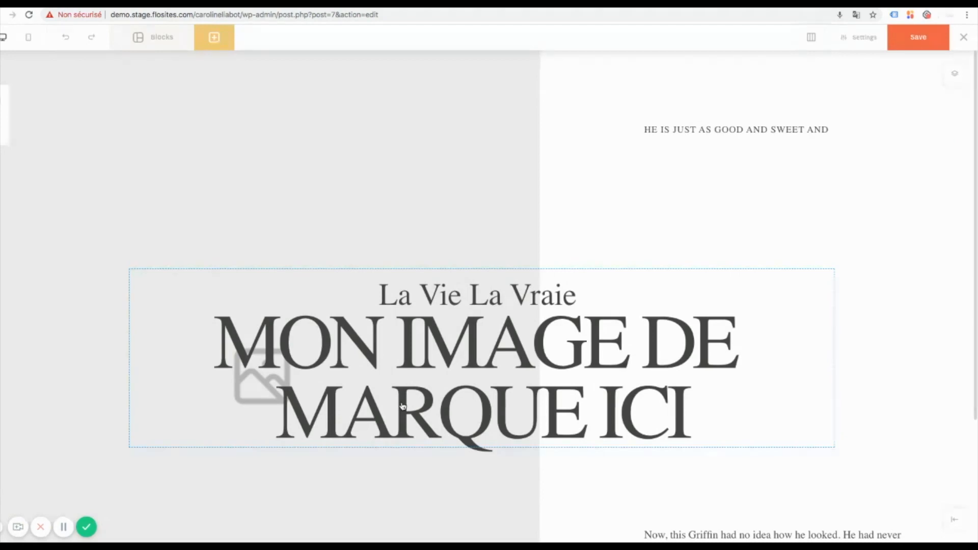
- Browse the block library's designs and apply the Solo Link design to the block
click(154, 38)
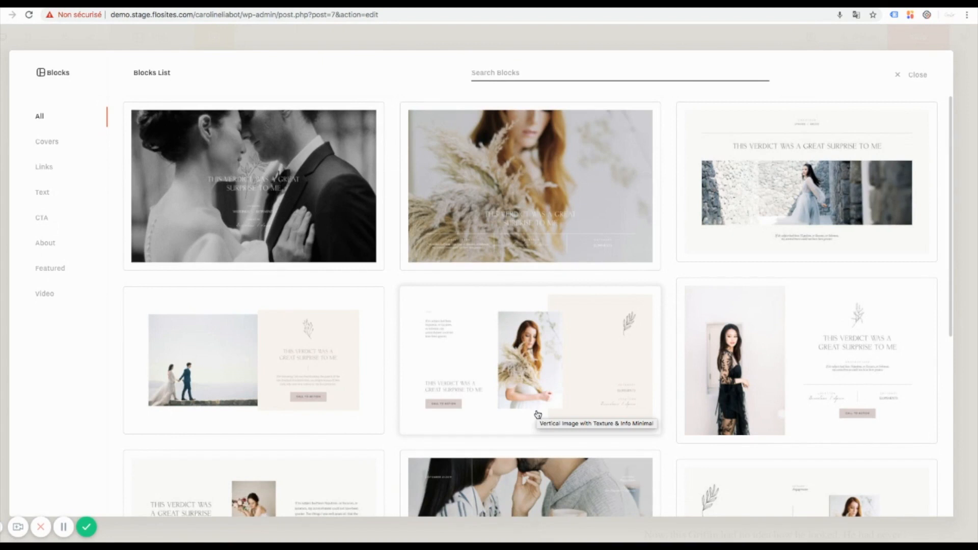
scroll(537, 415, down, 1)
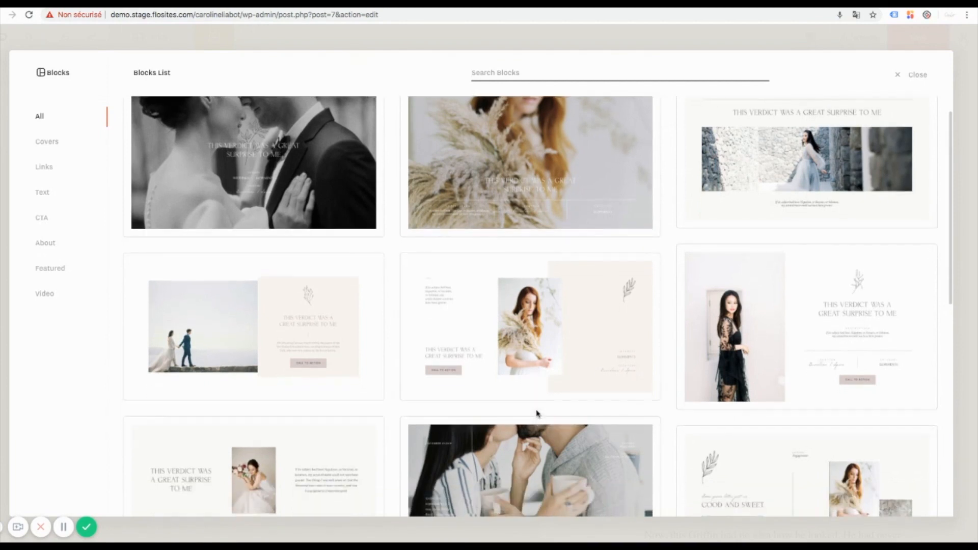
scroll(537, 414, down, 4)
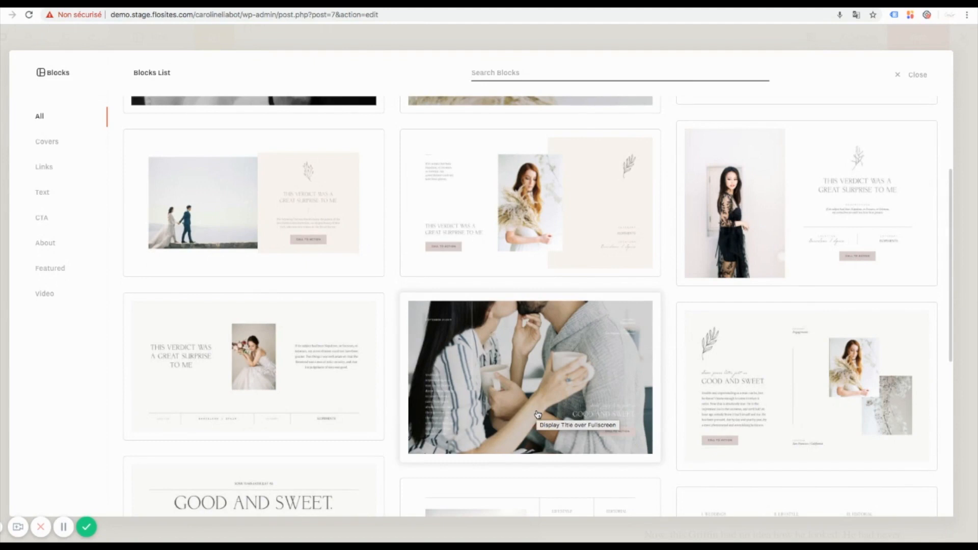
scroll(538, 414, down, 5)
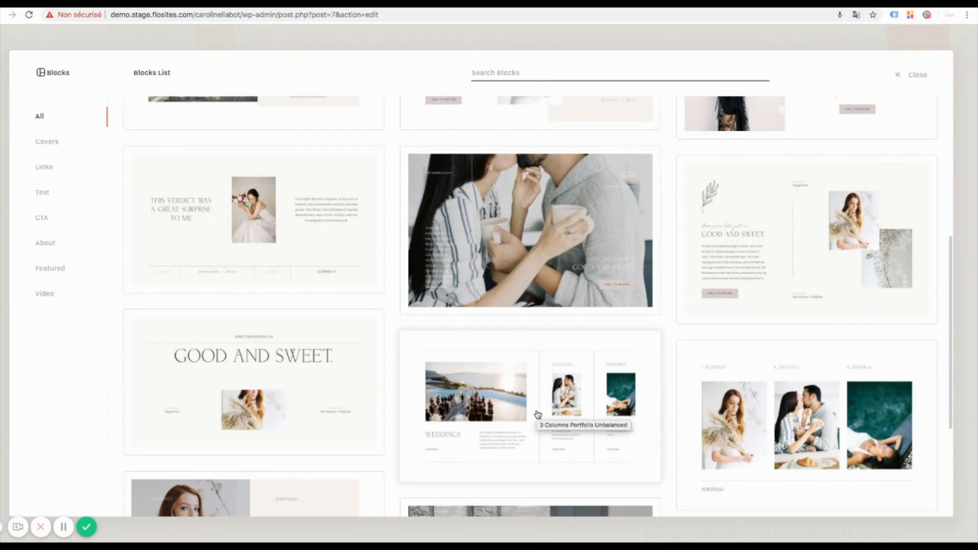
scroll(537, 414, down, 6)
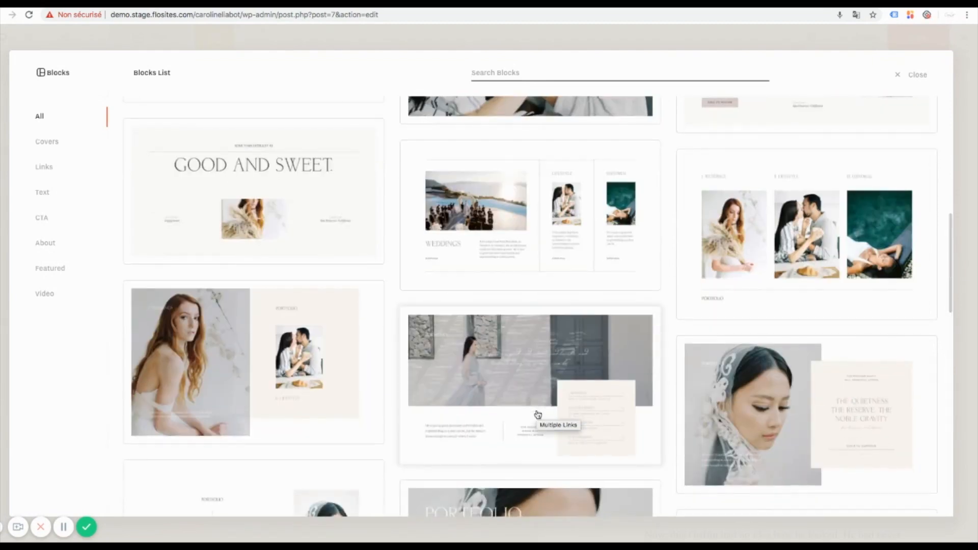
scroll(537, 414, down, 13)
scroll(538, 414, up, 5)
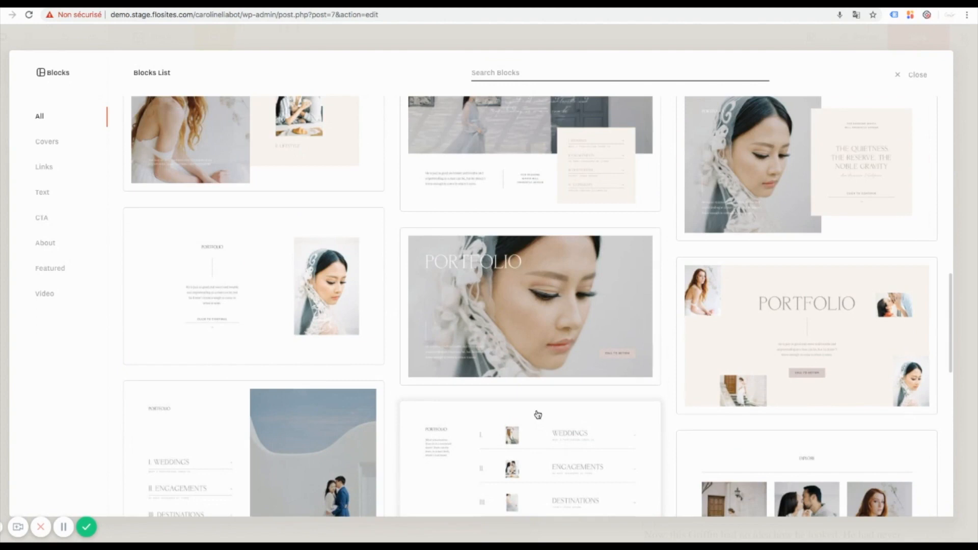
scroll(537, 414, up, 3)
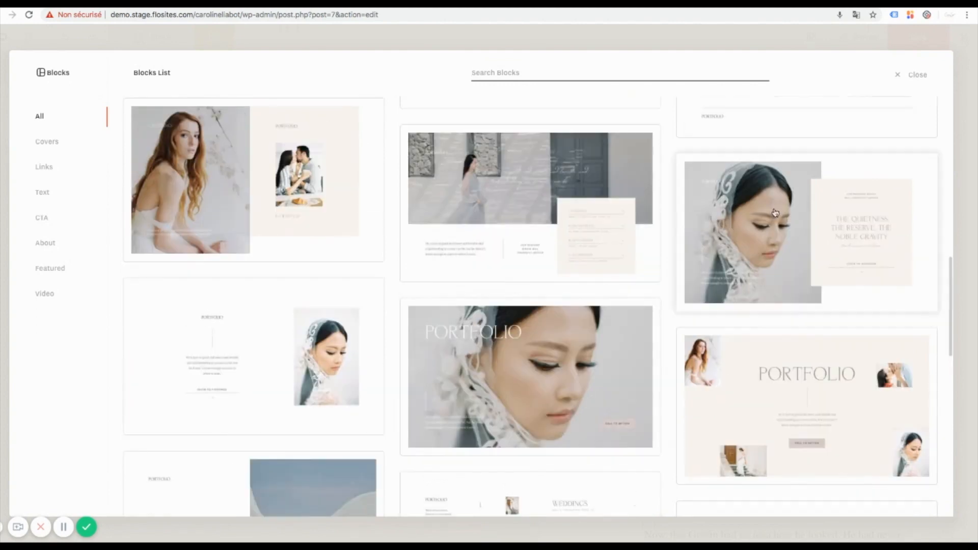
click(778, 226)
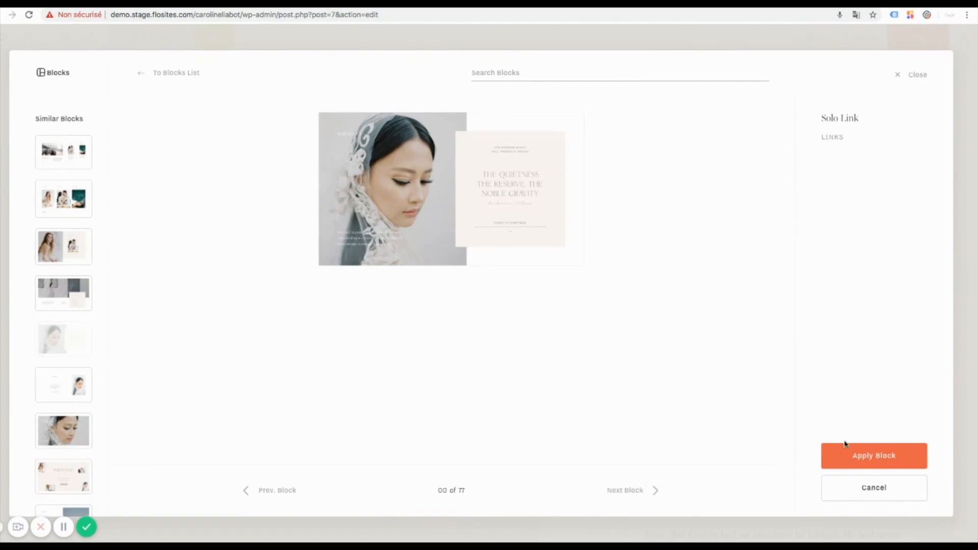
click(875, 460)
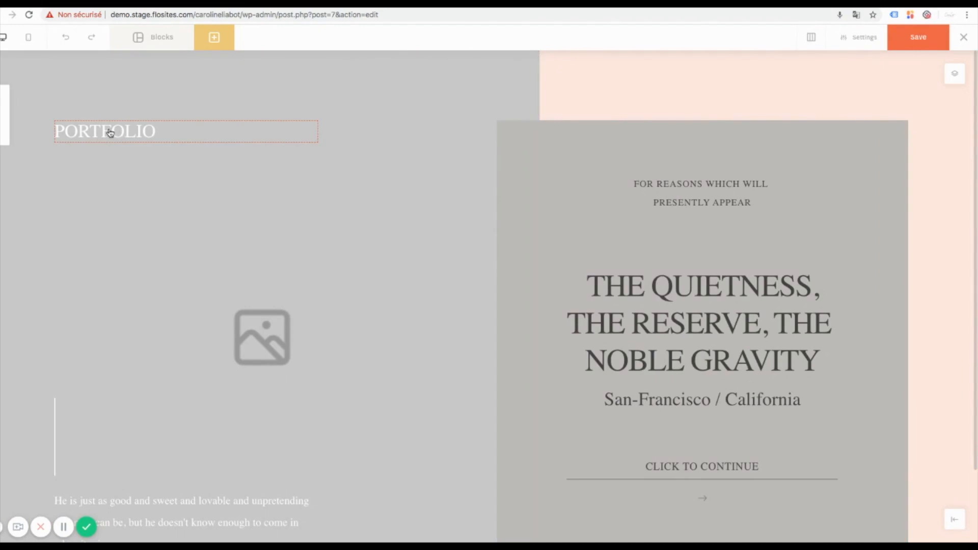
- Delete the PORTFOLIO title and the paragraph lying over the image placeholder
click(137, 194)
double_click(128, 135)
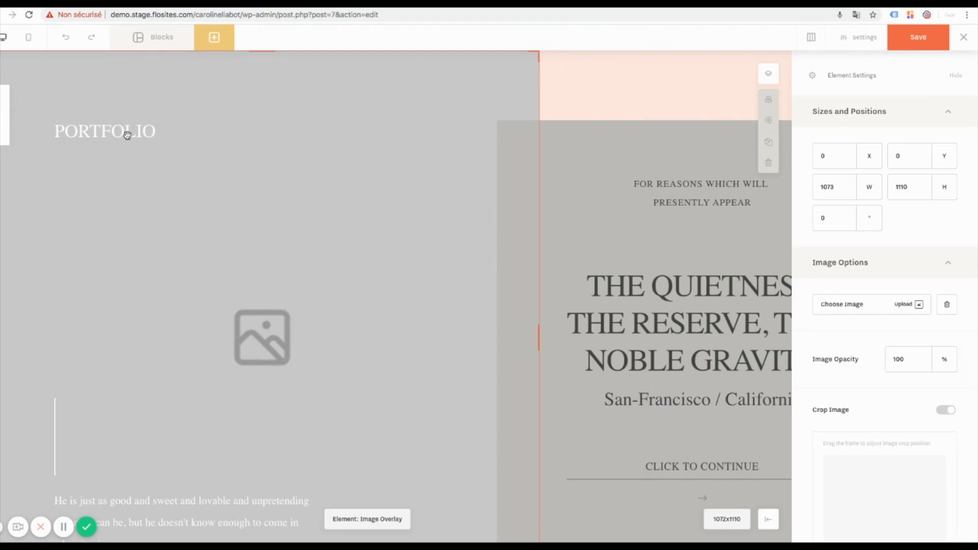
click(572, 121)
click(115, 125)
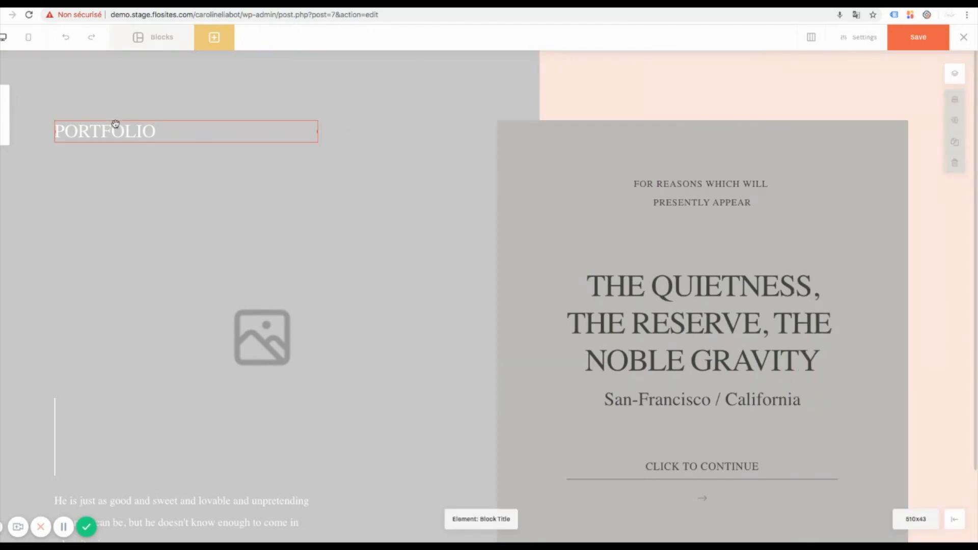
key(Delete)
click(205, 504)
key(Delete)
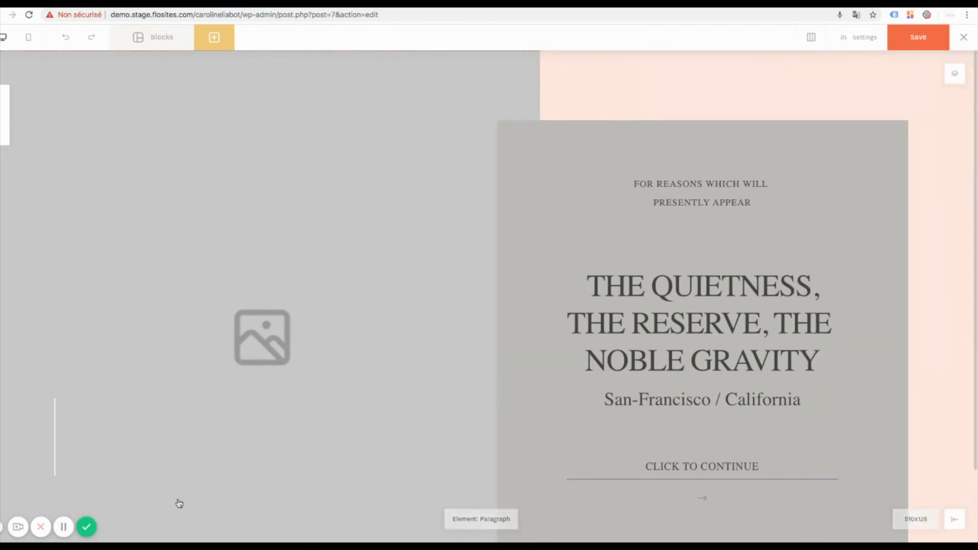
- Delete the thin vertical line lying over the image placeholder
click(57, 454)
click(561, 378)
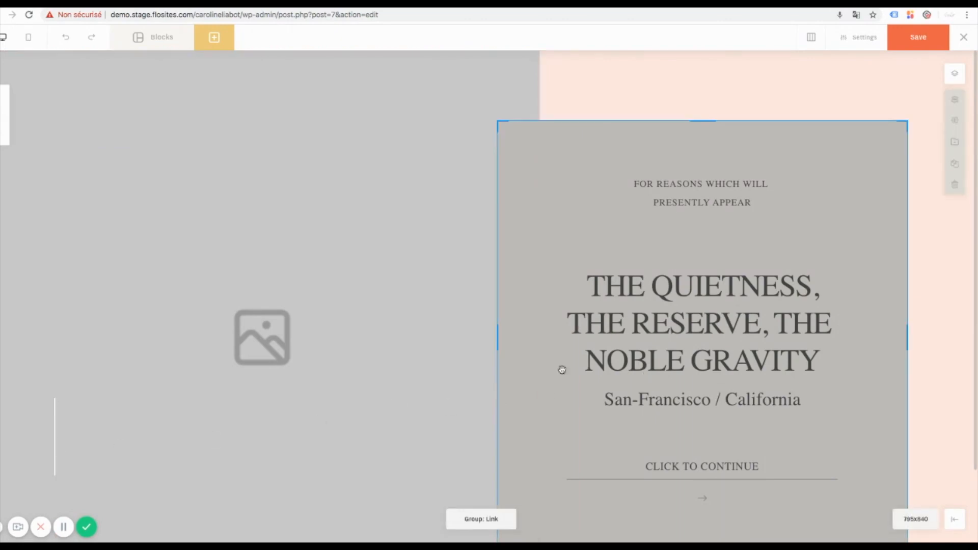
click(54, 440)
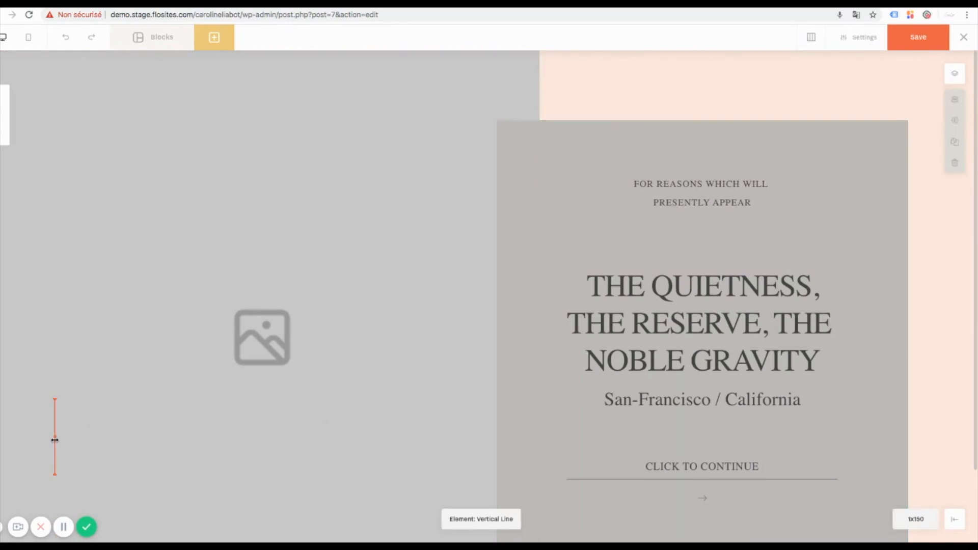
- Replace the large title in the link panel with "PARTAGER MA VISION DE LA PHOTOGRAPHIE"
click(682, 317)
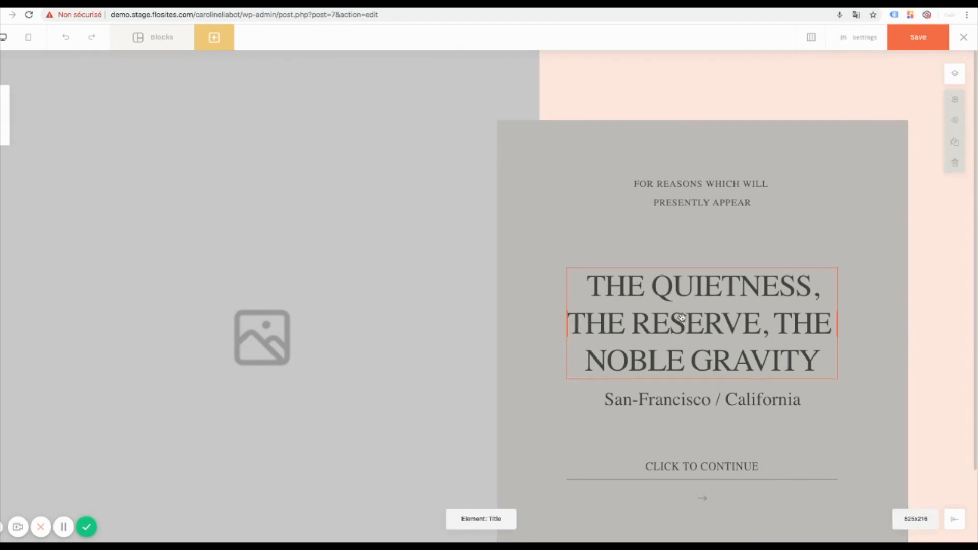
key(t)
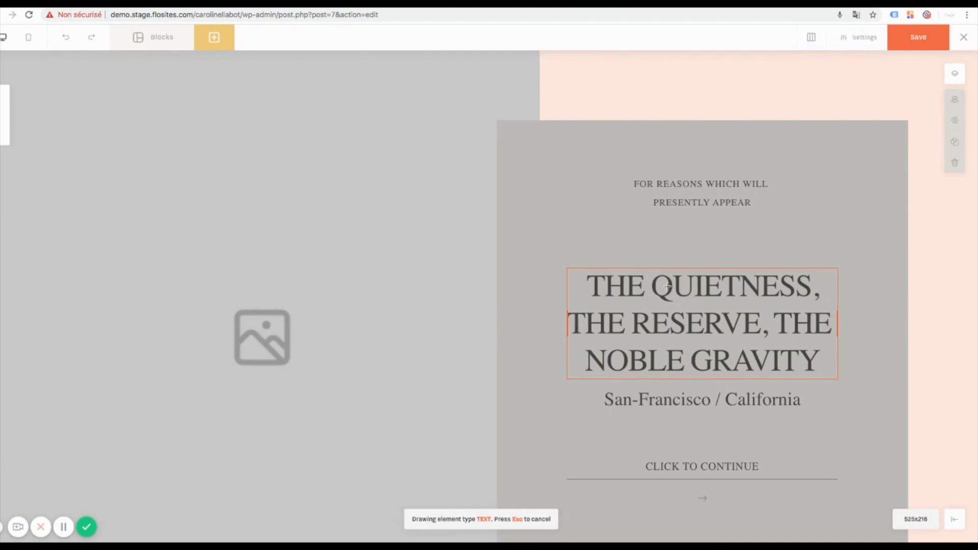
key(Escape)
double_click(670, 304)
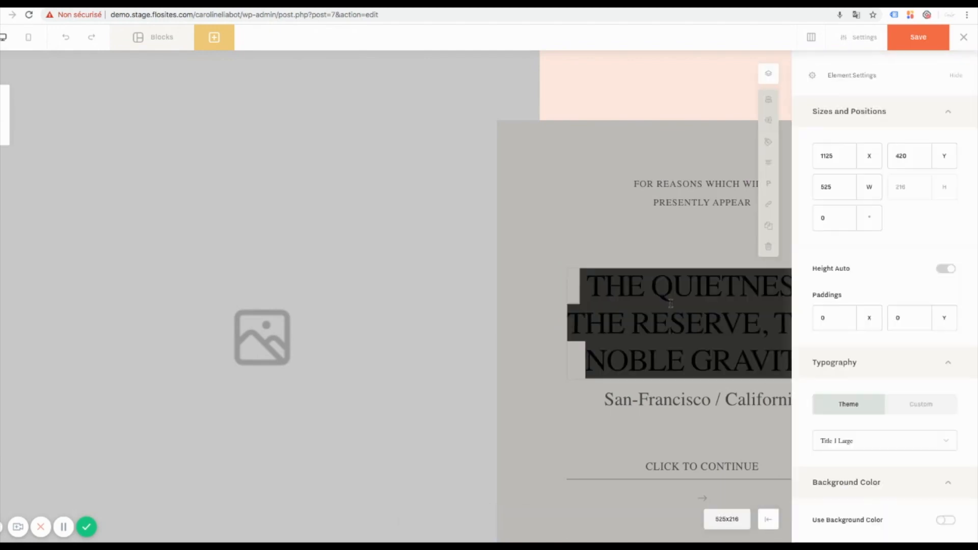
text(PARTAGER MA VISION DE )
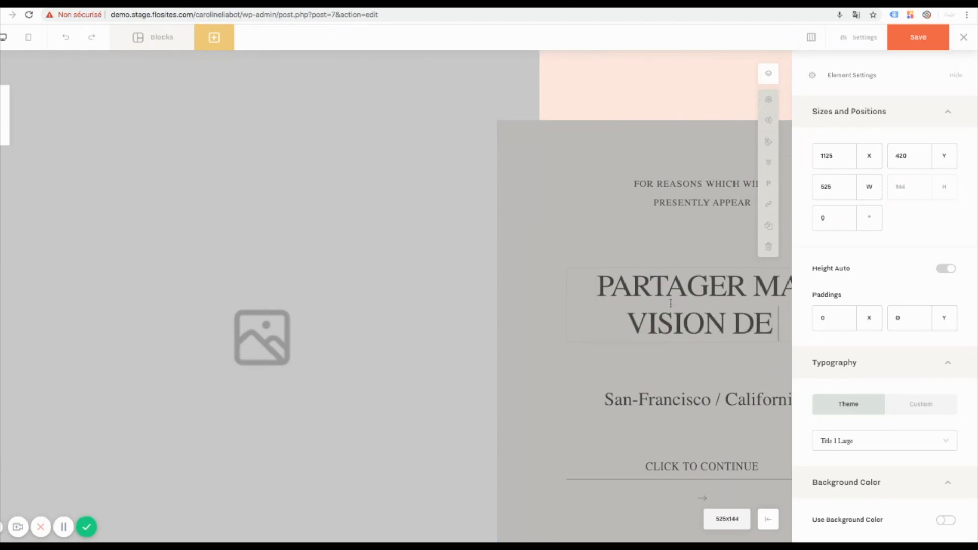
text(LA PHOTOGRAPHIE)
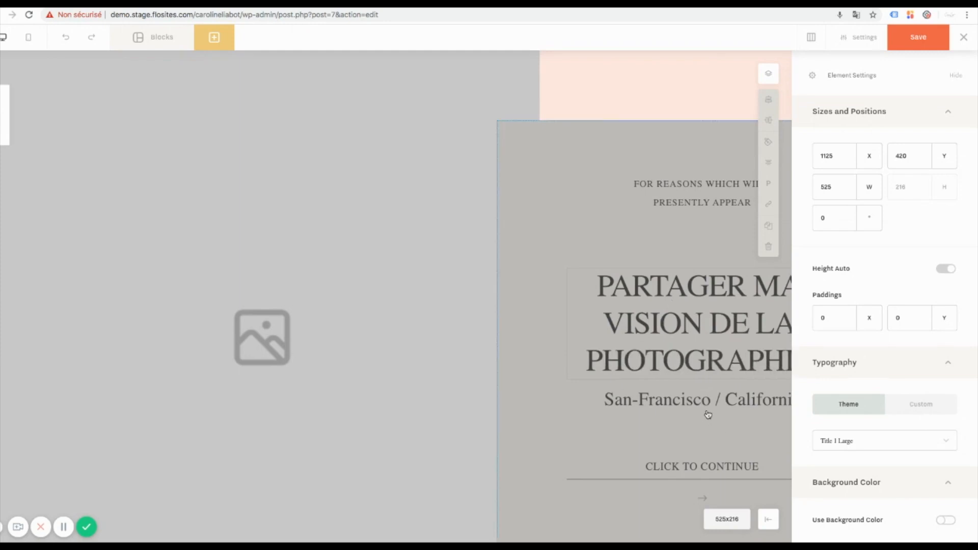
- Replace the San-Francisco / California location text with "ECLAIRCIR LE MESSAGE POUR LE VISITEUR"
click(705, 405)
double_click(701, 399)
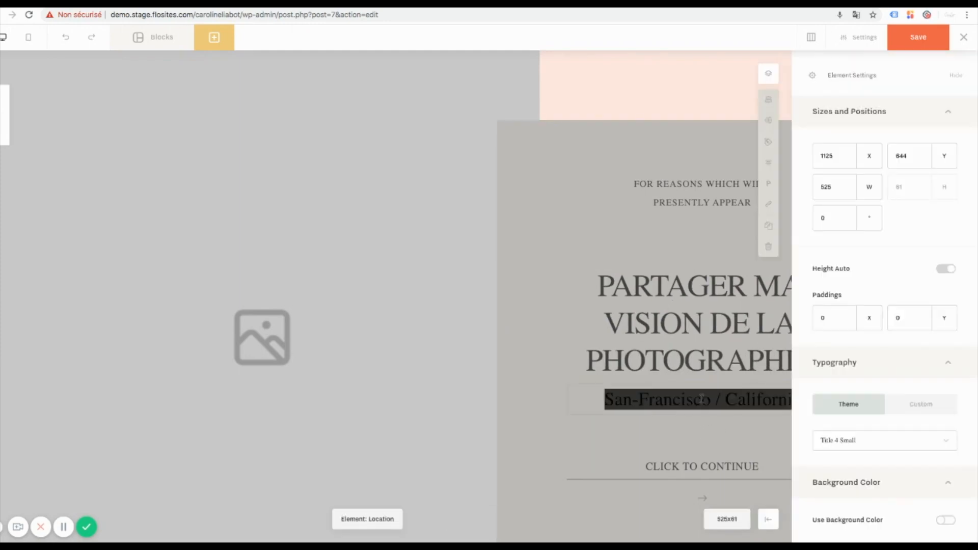
text(ECLAI)
text(RCIR LE)
text( MESSAGE)
text( POUR LE VISI)
text(TEUR)
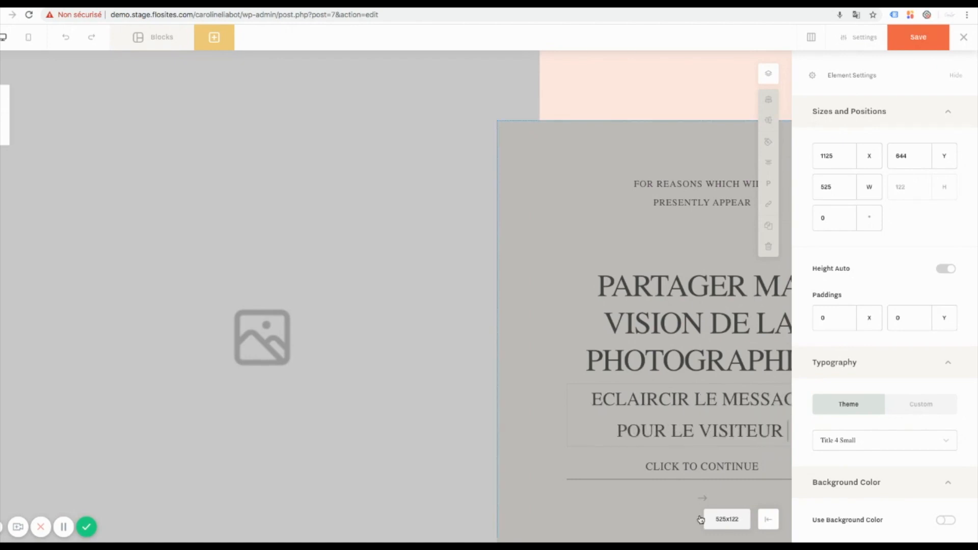
- Delete the CLICK TO CONTINUE call-to-action group and the pretitle above the main title
click(720, 474)
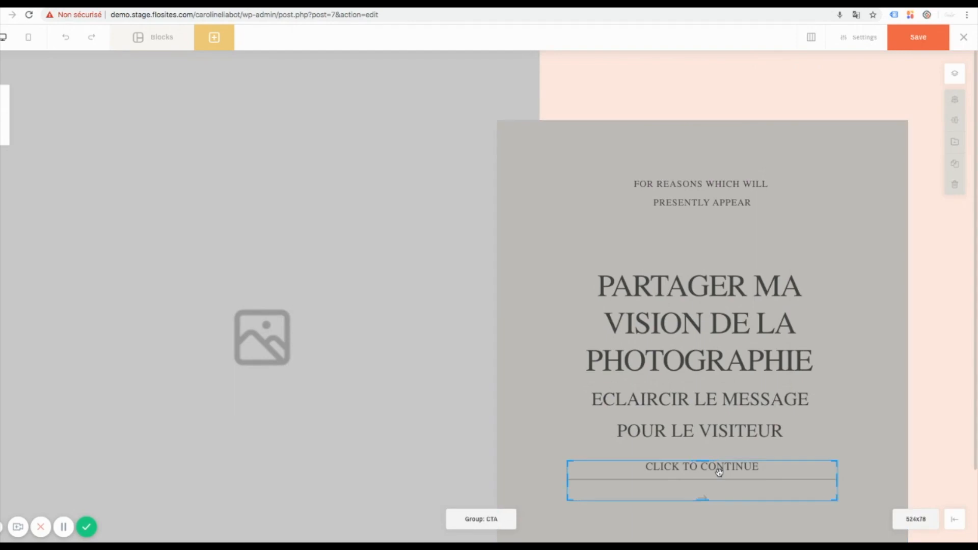
key(Delete)
click(703, 178)
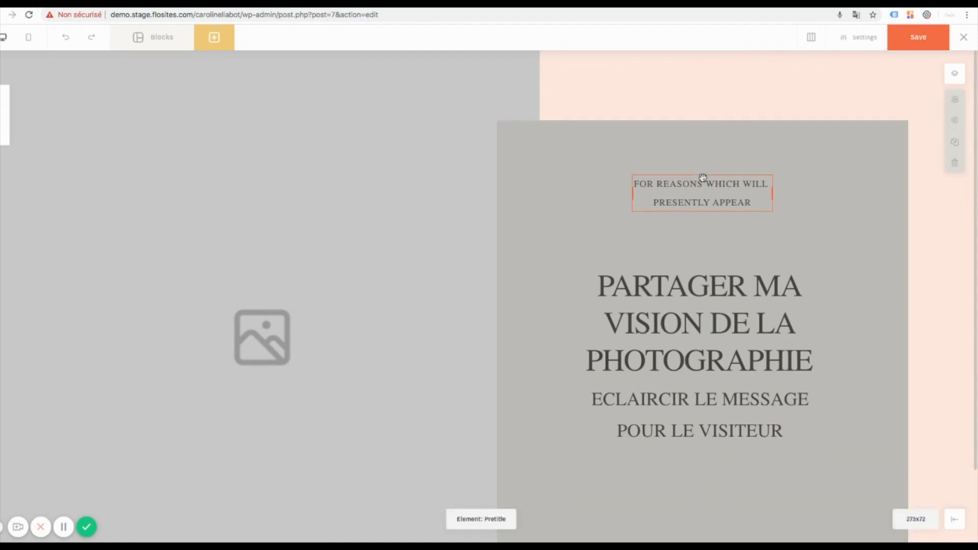
key(Delete)
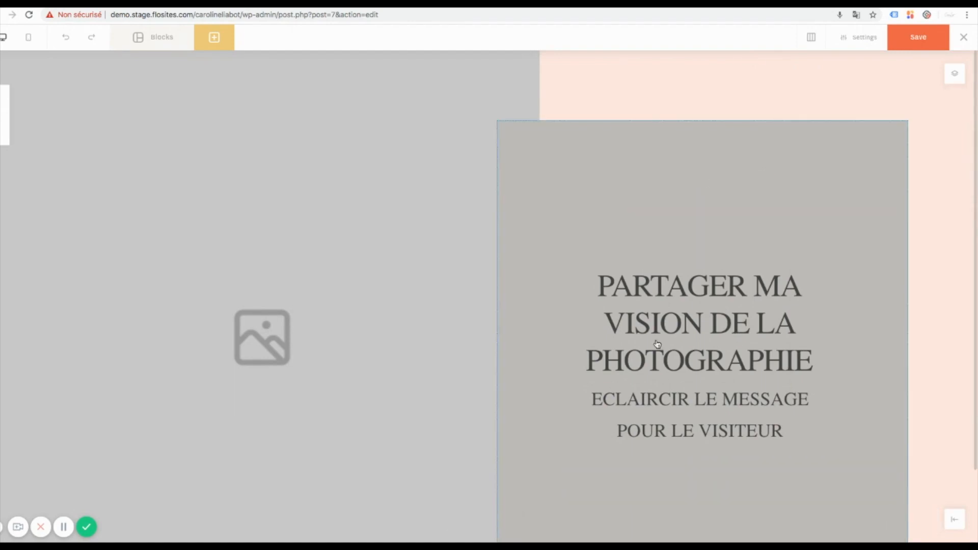
scroll(663, 375, down, 2)
scroll(663, 374, up, 2)
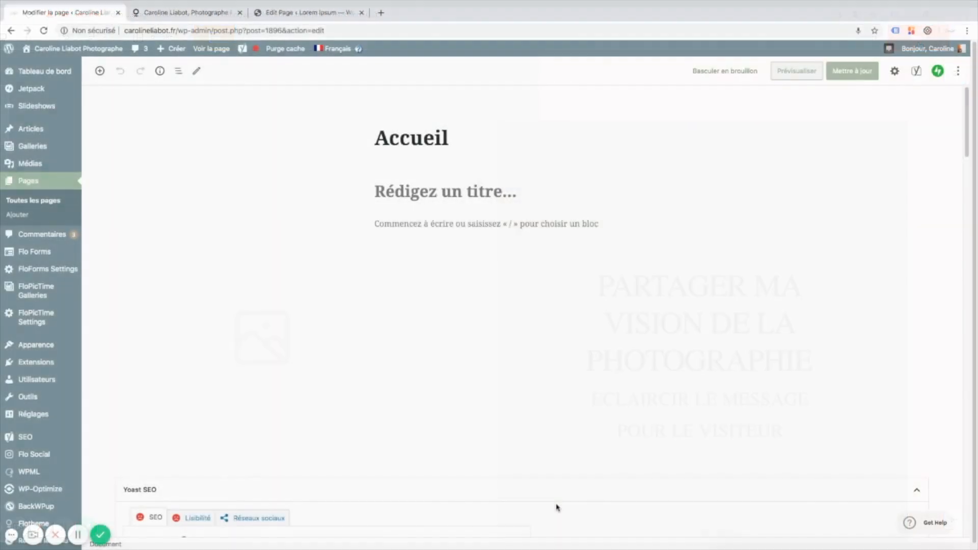
- Review the block list of the live site's Accueil page in its editor, from Slideshow 1 down to Footer Placeholder
scroll(556, 507, down, 7)
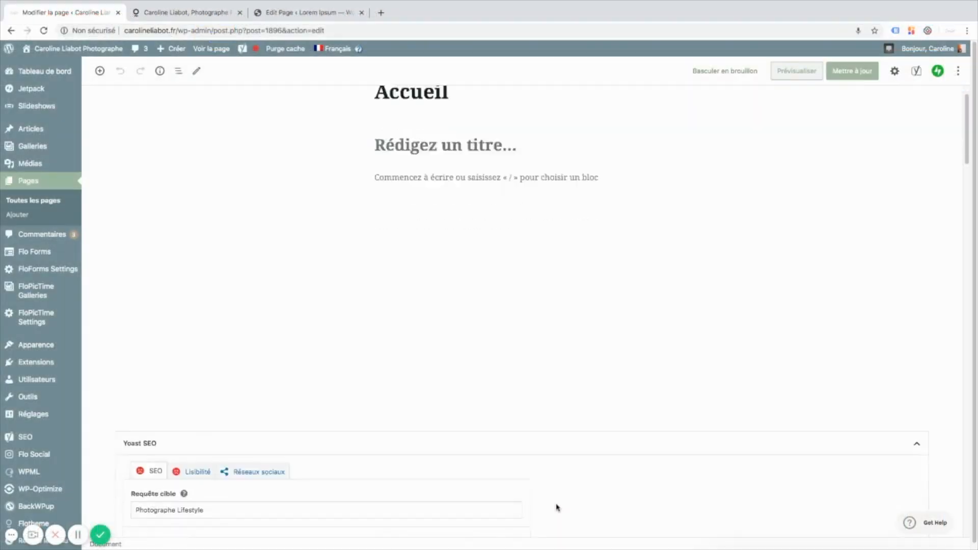
scroll(557, 507, down, 15)
scroll(557, 505, up, 2)
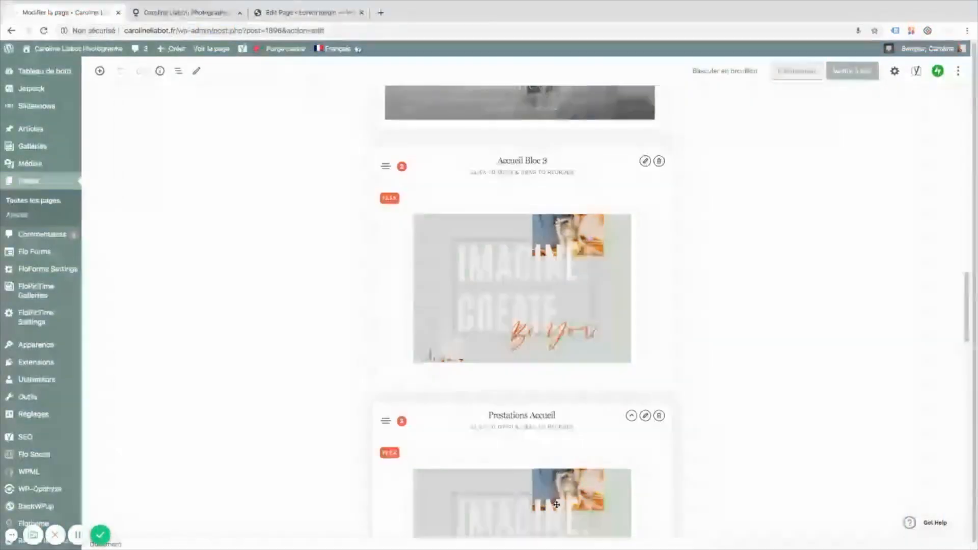
scroll(557, 505, up, 4)
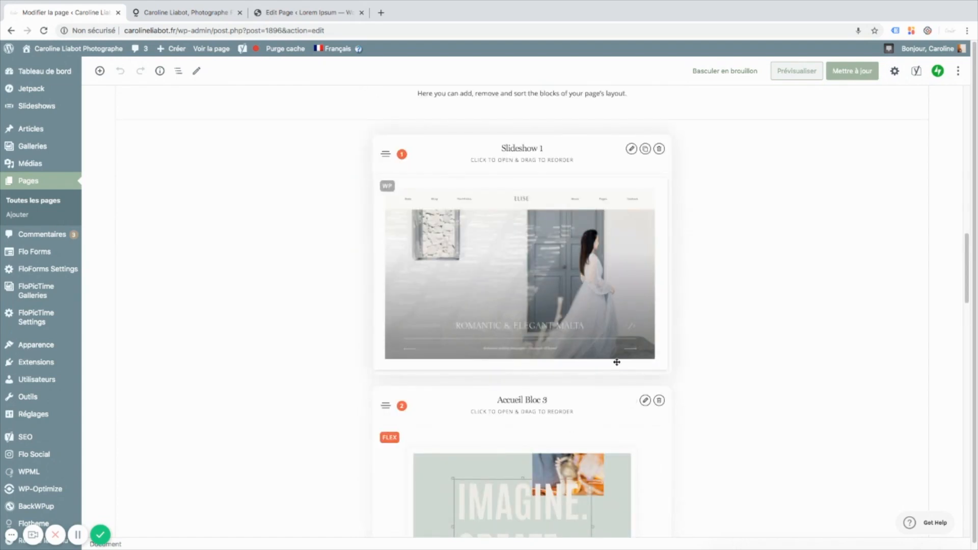
scroll(559, 459, down, 2)
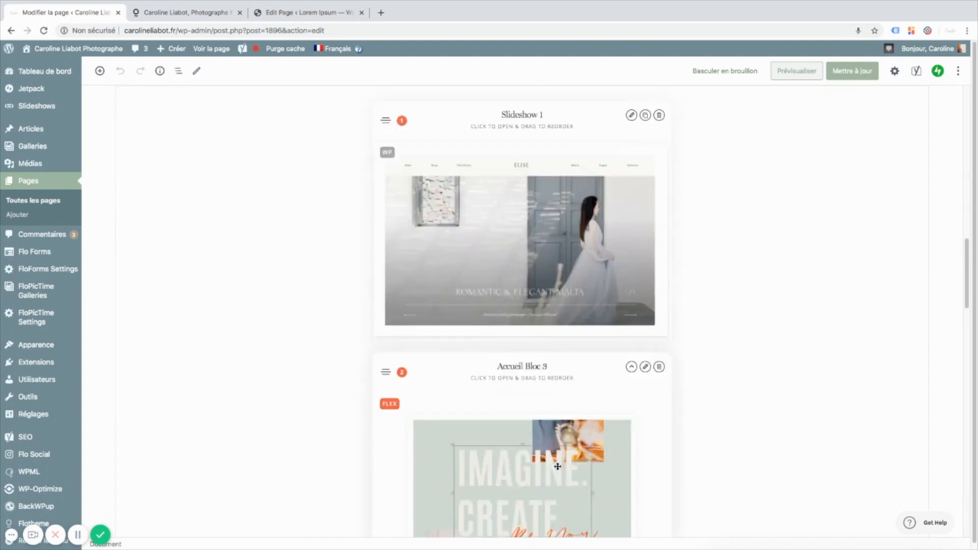
scroll(557, 467, down, 1)
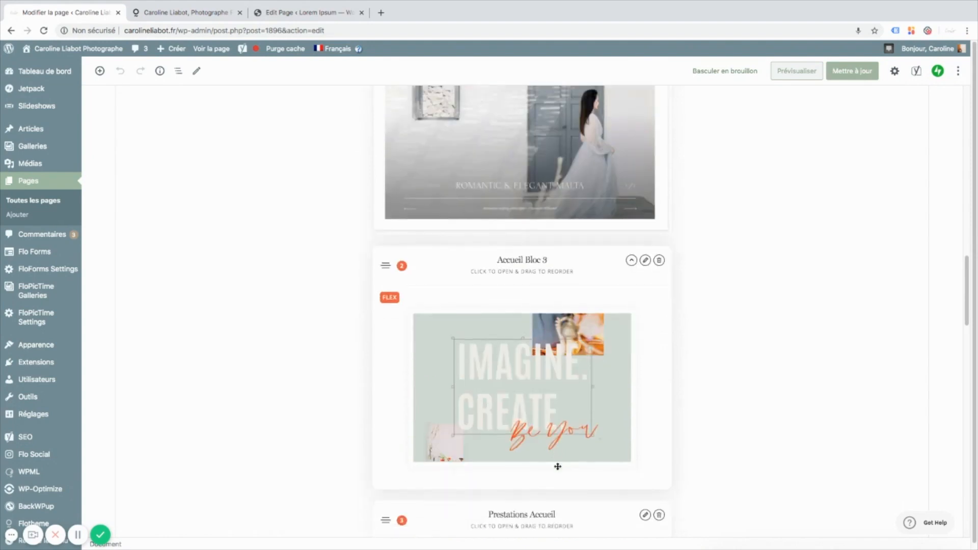
scroll(557, 466, down, 2)
scroll(558, 467, down, 5)
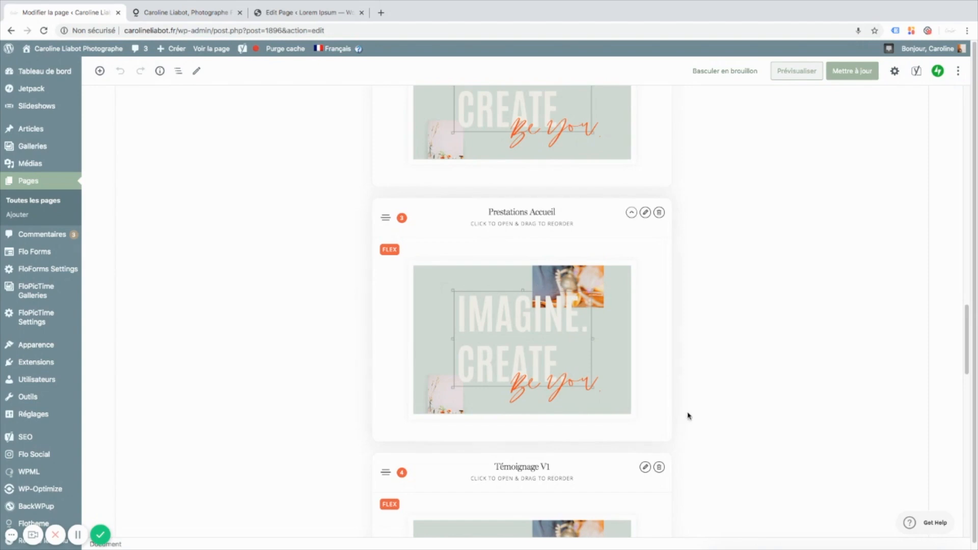
scroll(545, 451, down, 3)
scroll(550, 448, down, 2)
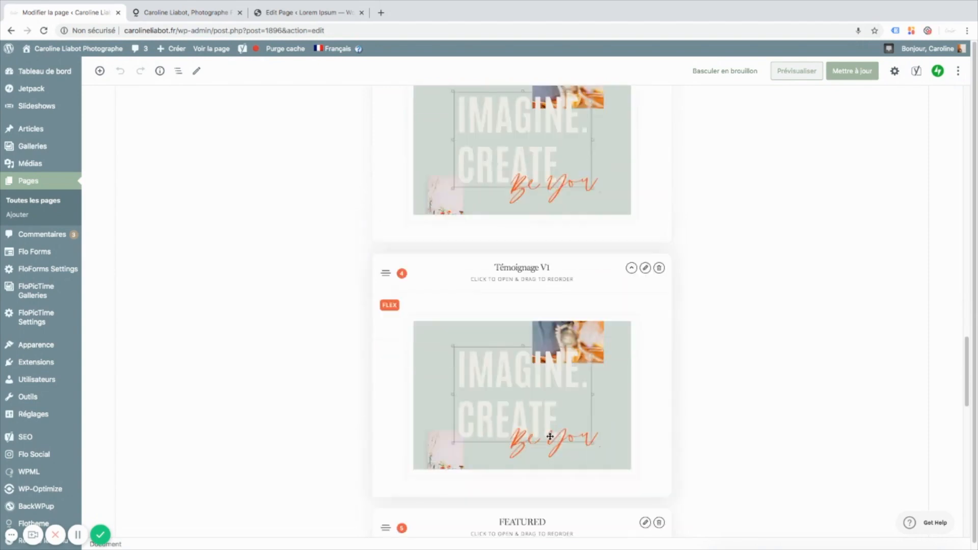
scroll(550, 461, down, 2)
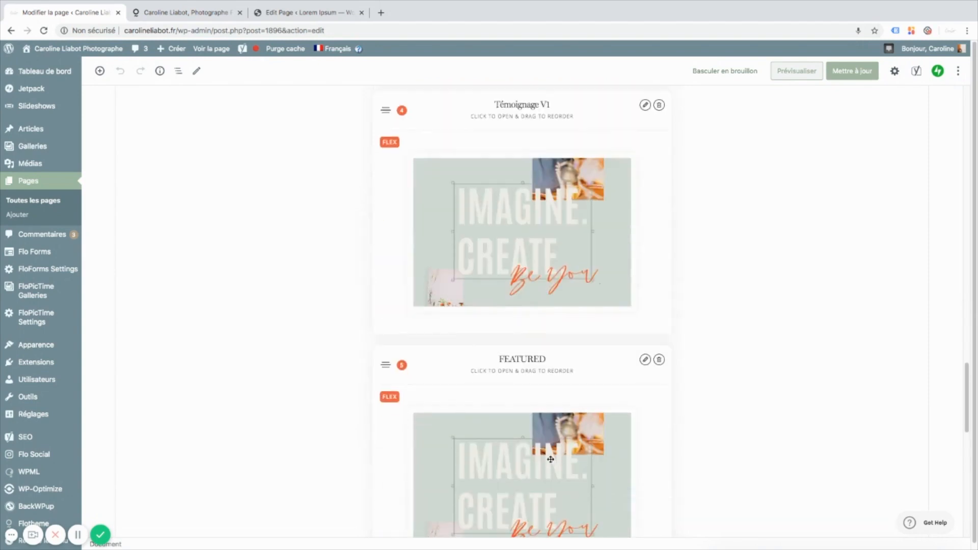
scroll(551, 460, down, 3)
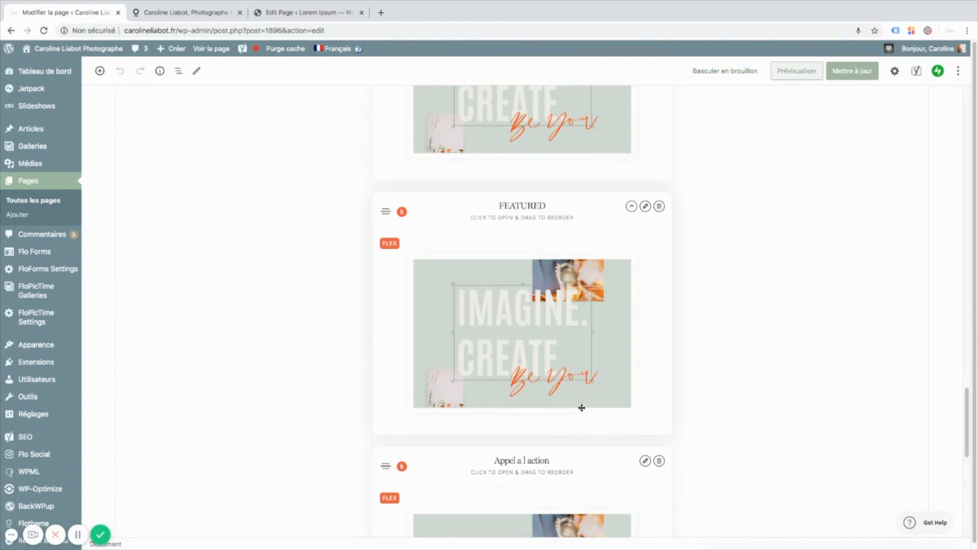
scroll(614, 474, down, 5)
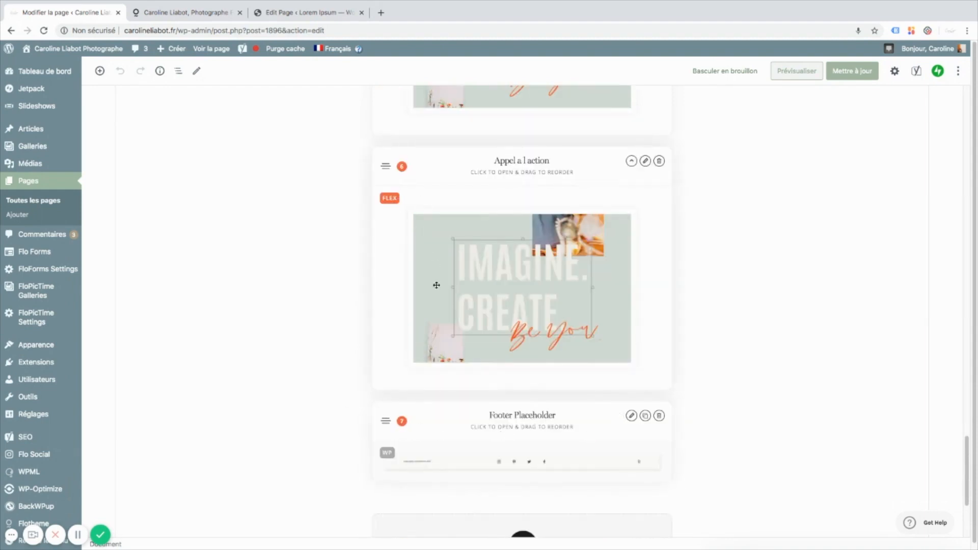
scroll(435, 295, up, 3)
scroll(435, 305, up, 7)
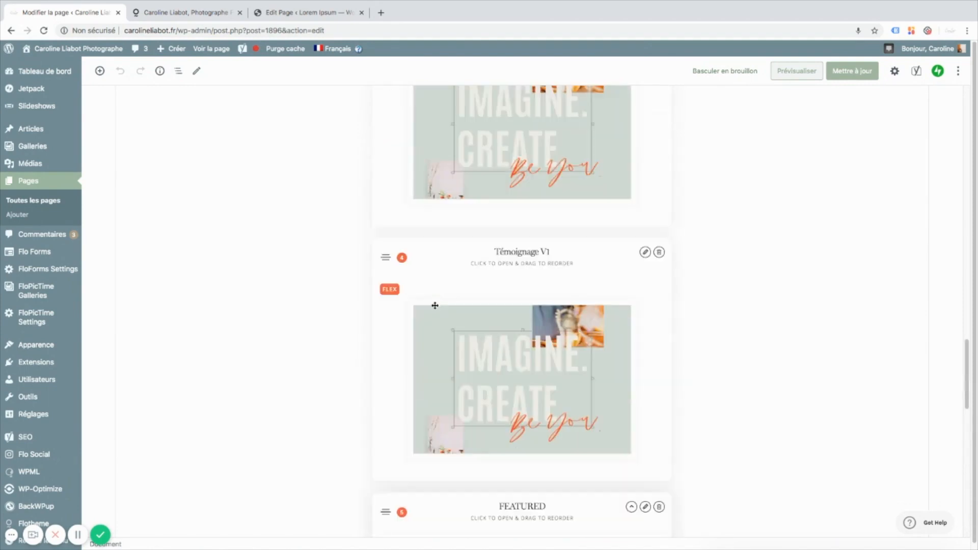
scroll(435, 305, up, 20)
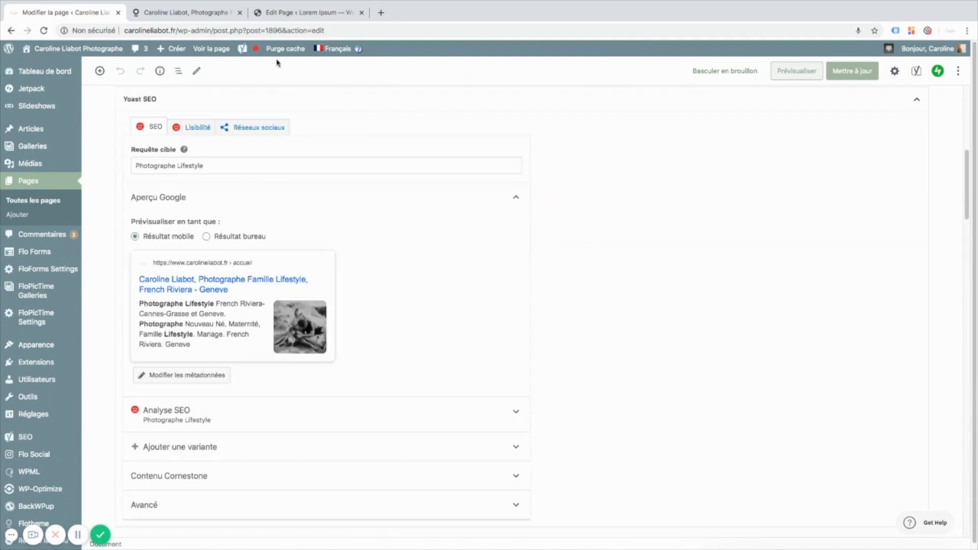
- View the published Accueil page and examine its opening slideshow and the introduction text with its two overlapping photos
click(209, 49)
scroll(605, 371, up, 8)
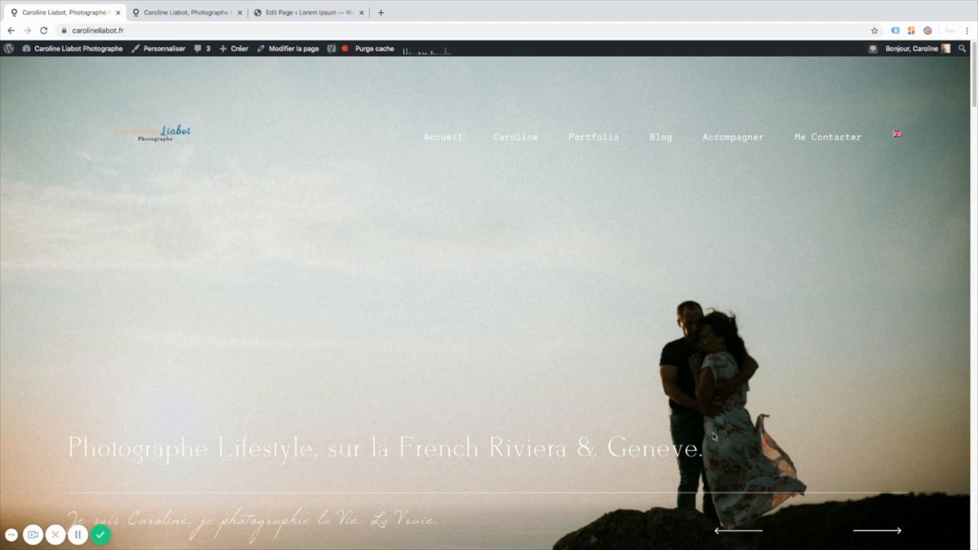
scroll(714, 437, down, 1)
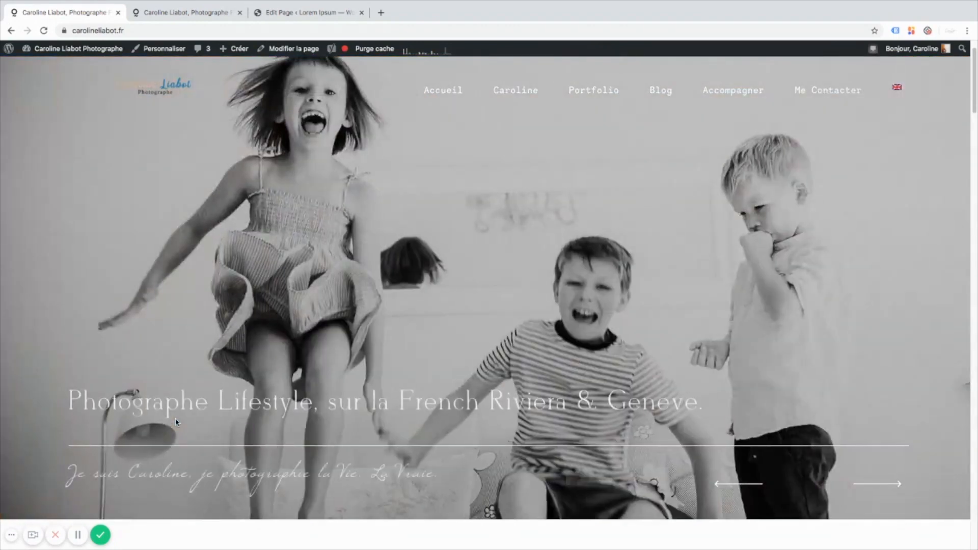
scroll(176, 422, down, 8)
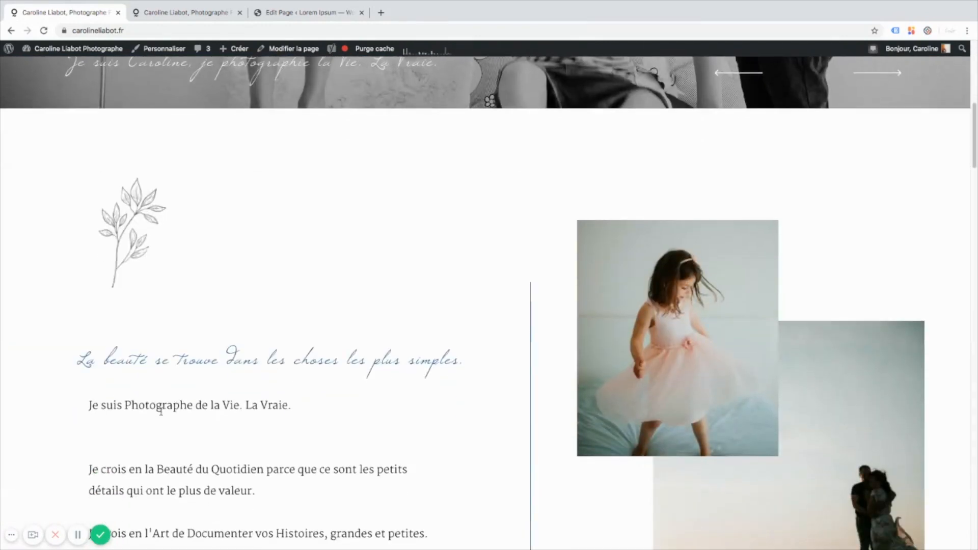
scroll(161, 411, down, 1)
scroll(161, 414, down, 1)
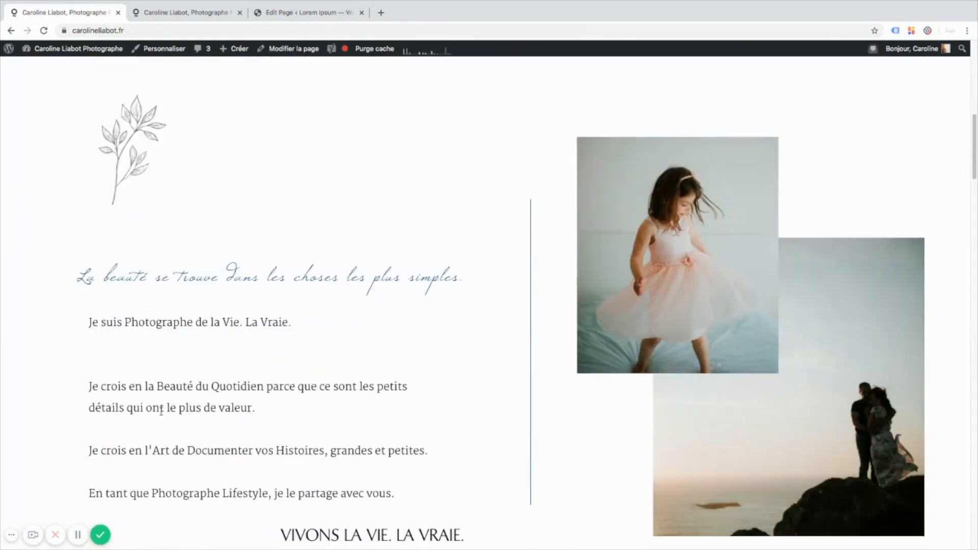
scroll(164, 413, down, 1)
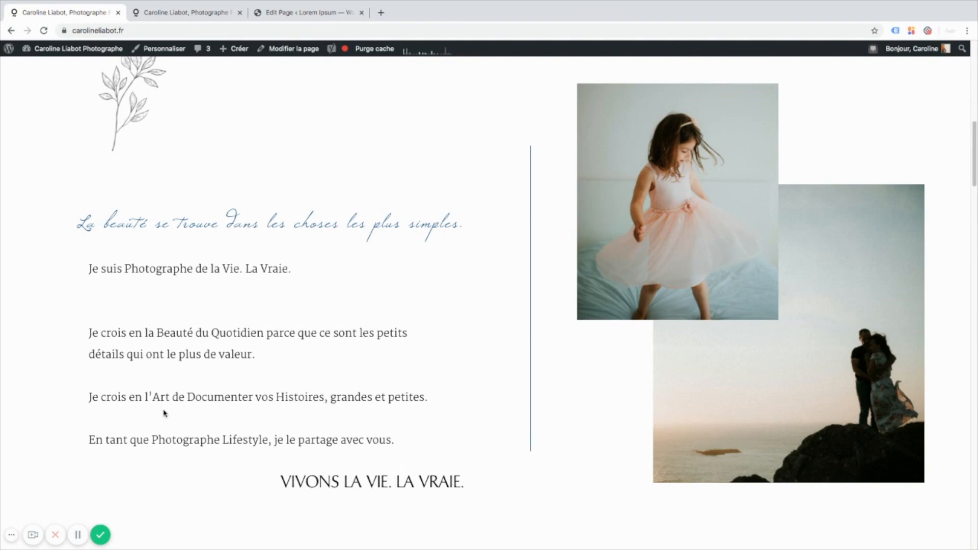
- Examine the Prestations section's four linked service images and the Les Temoignages section on the published page
scroll(164, 413, down, 10)
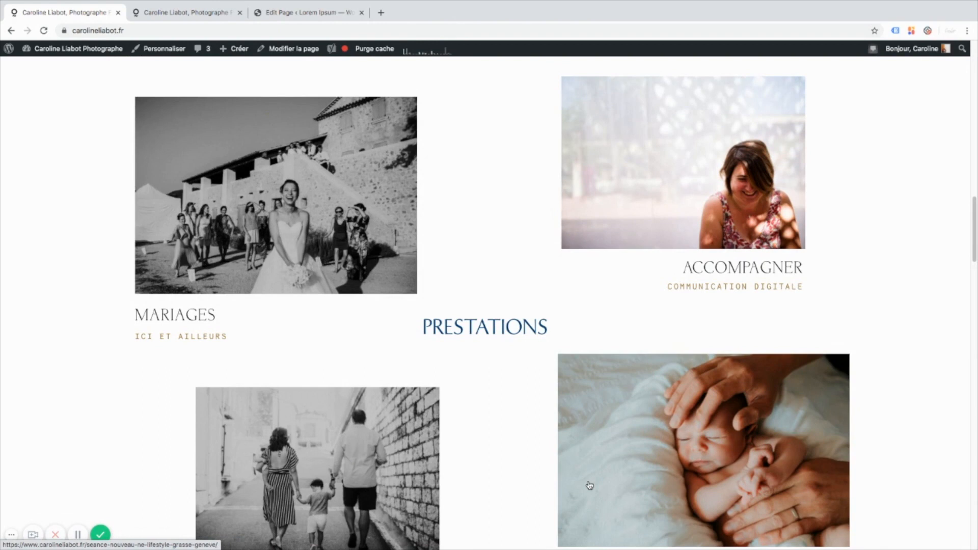
scroll(590, 485, down, 6)
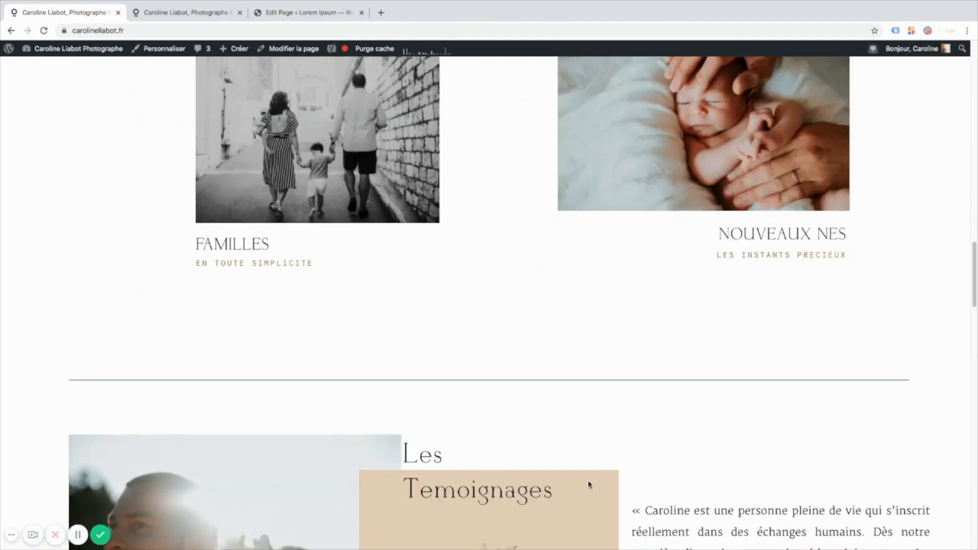
scroll(590, 485, down, 7)
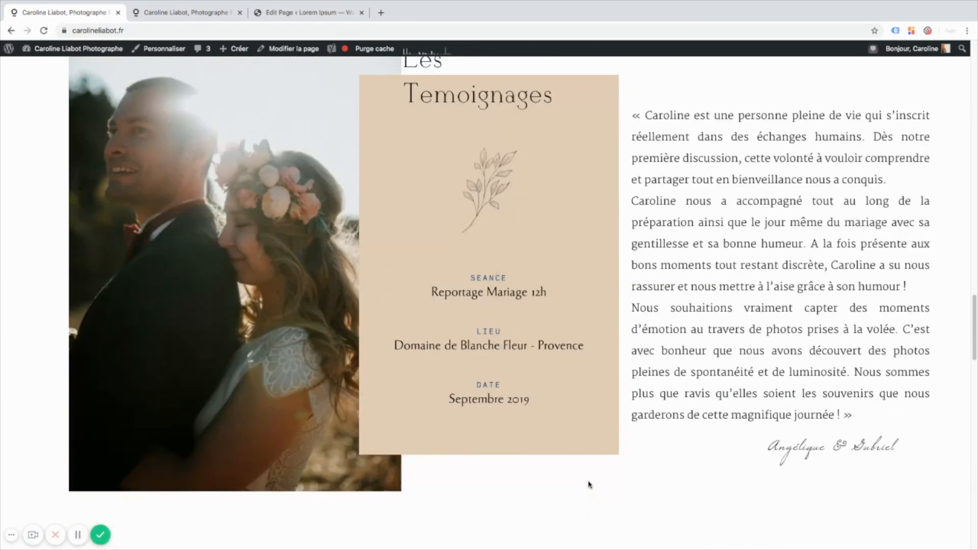
scroll(589, 485, up, 1)
scroll(590, 485, up, 1)
scroll(590, 485, up, 1)
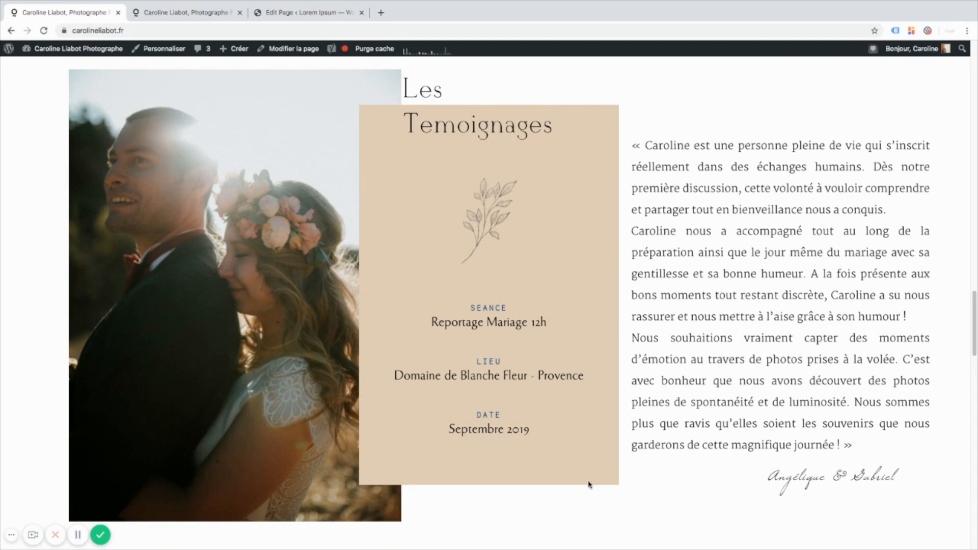
scroll(589, 485, down, 7)
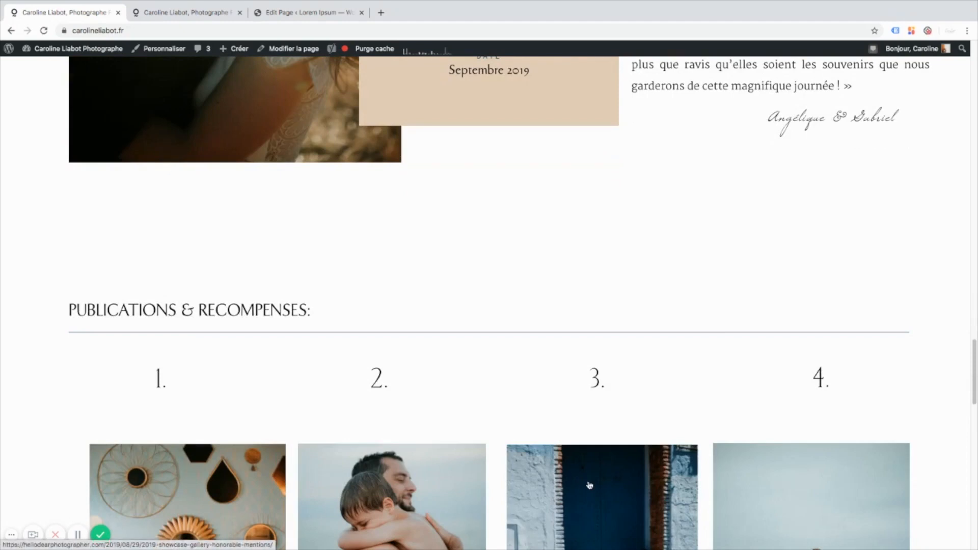
scroll(590, 484, up, 6)
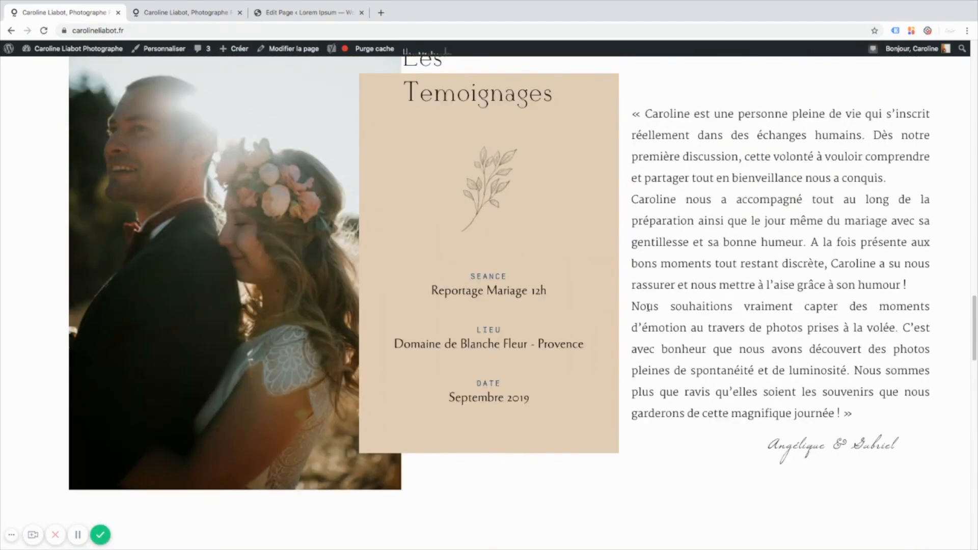
scroll(649, 308, up, 1)
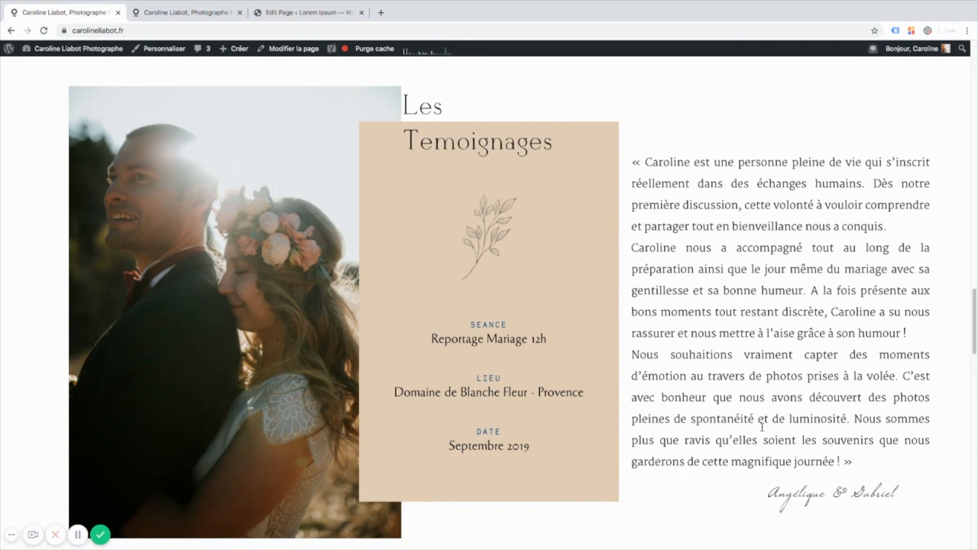
- Review the Publications & Recompenses, brochure call-to-action, Instagram and footer sections, then return to the top of the page
scroll(683, 539, down, 6)
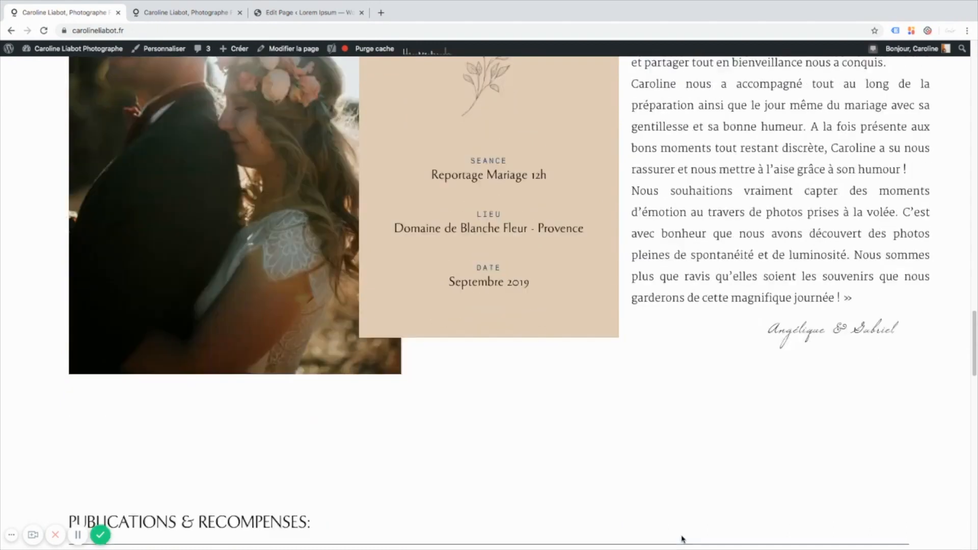
scroll(682, 539, down, 4)
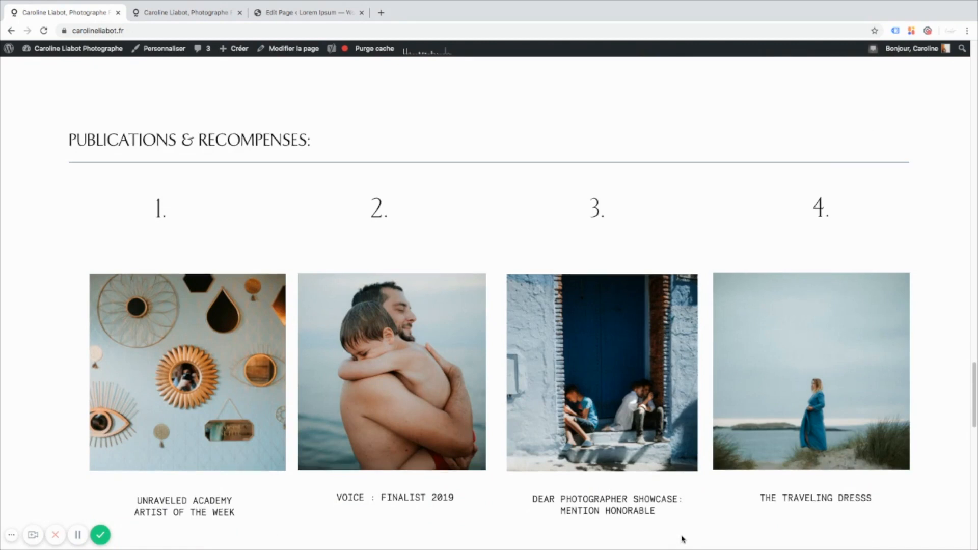
scroll(683, 539, down, 4)
scroll(683, 539, down, 6)
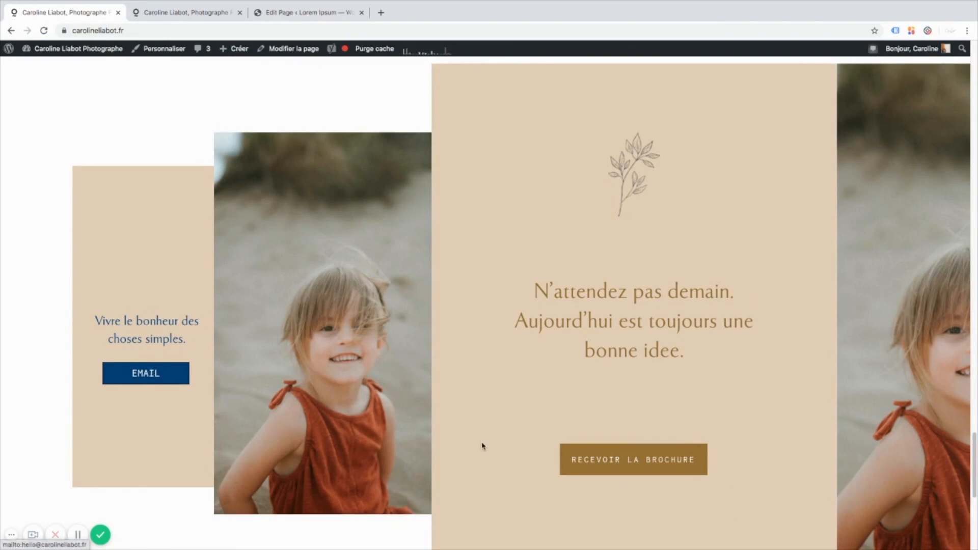
scroll(472, 489, down, 7)
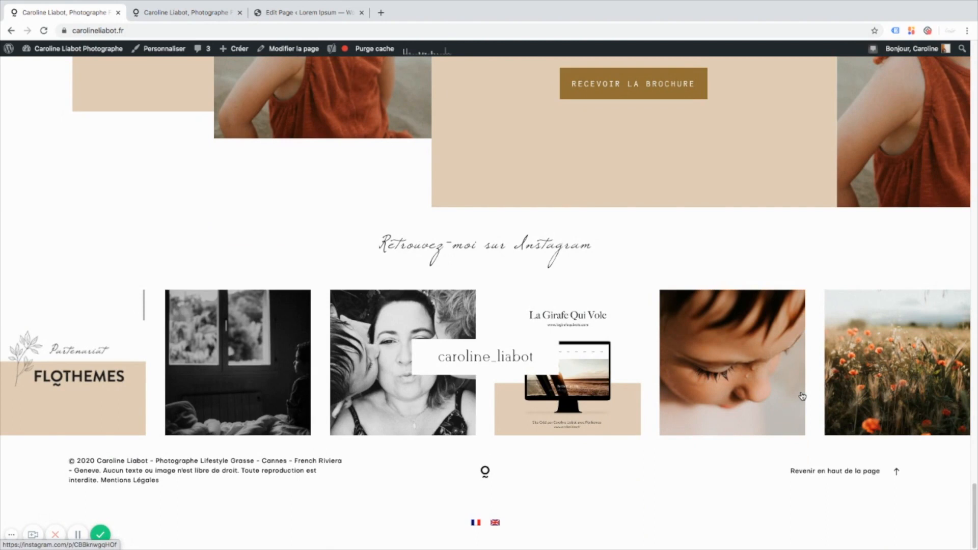
click(871, 475)
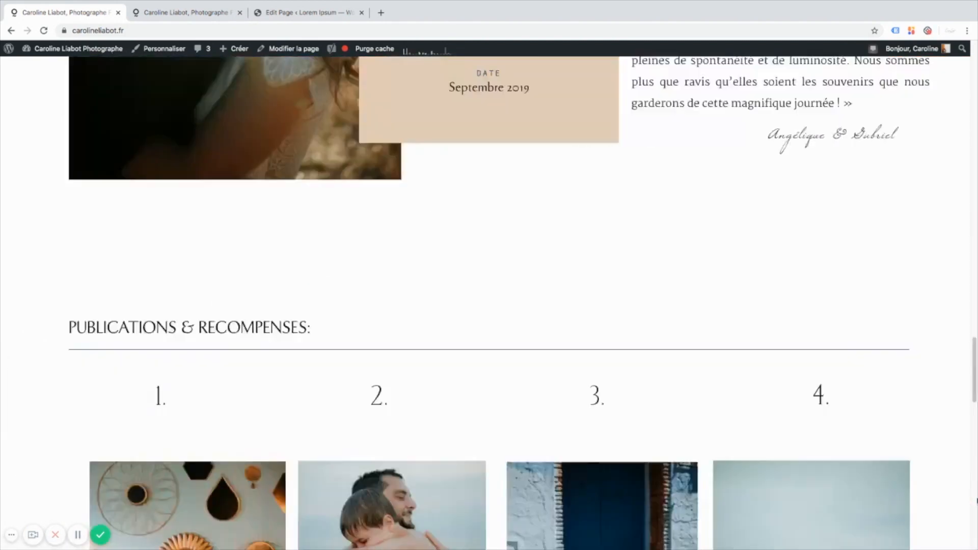